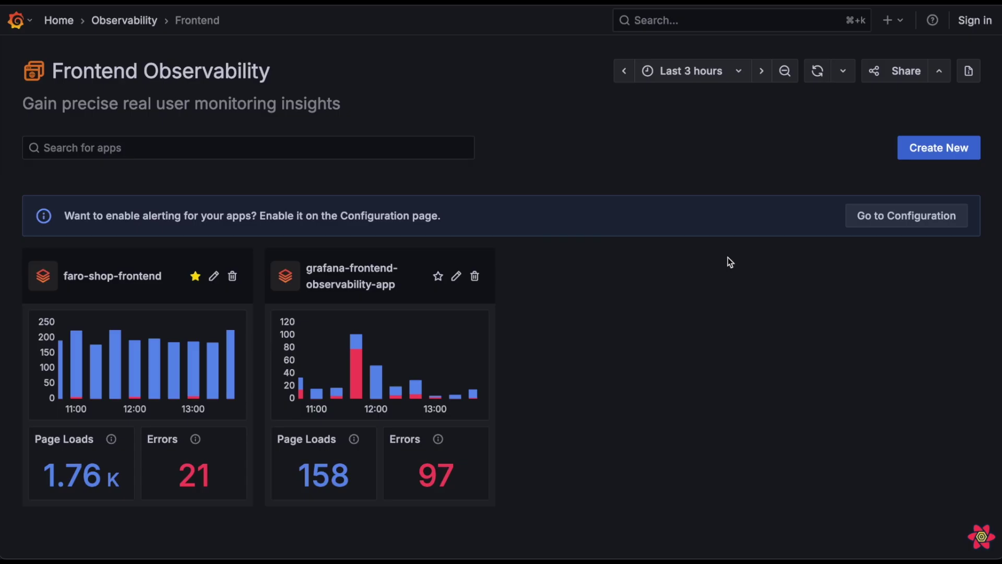
Go from the alerting banner to the Configuration page that lists the frontend alerts
click(897, 218)
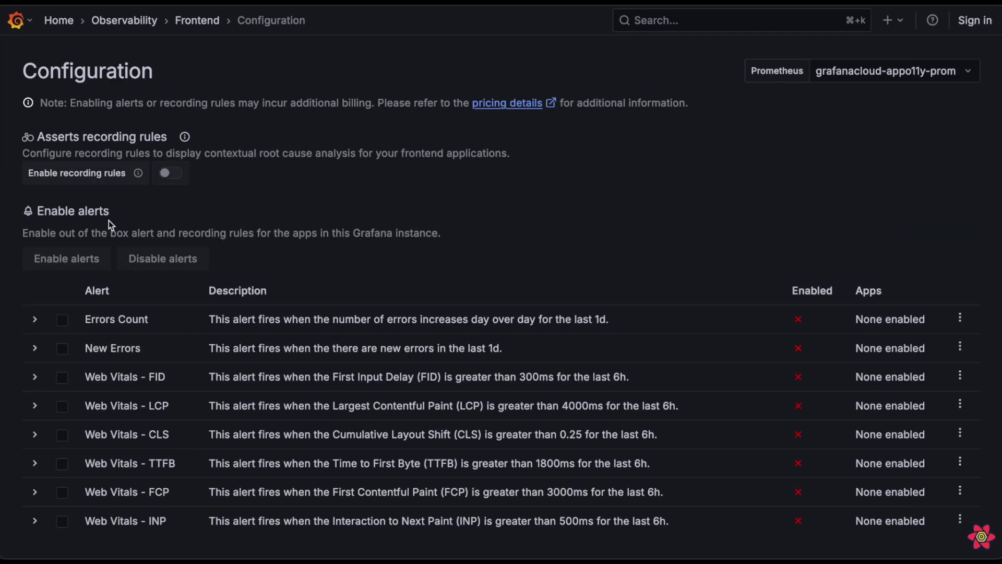
Select the Errors Count, New Errors, Web Vitals - FID and Web Vitals - TTFB alerts for enabling
click(62, 320)
click(62, 350)
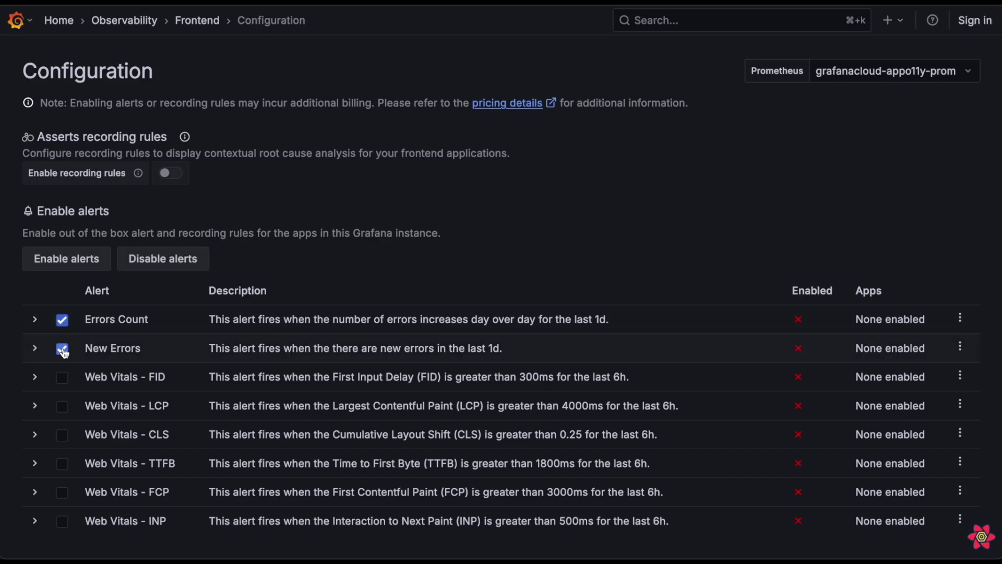
click(62, 378)
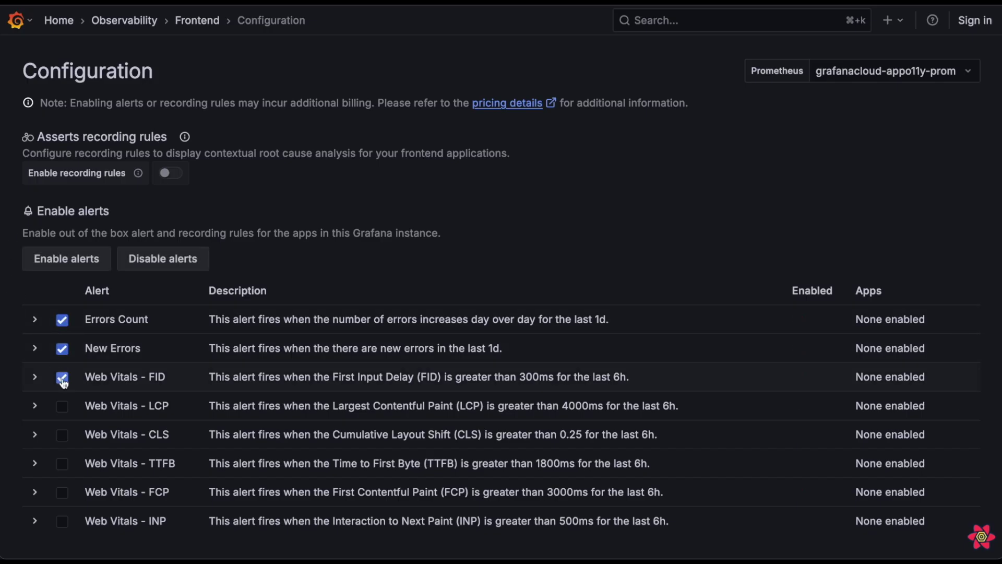
click(64, 465)
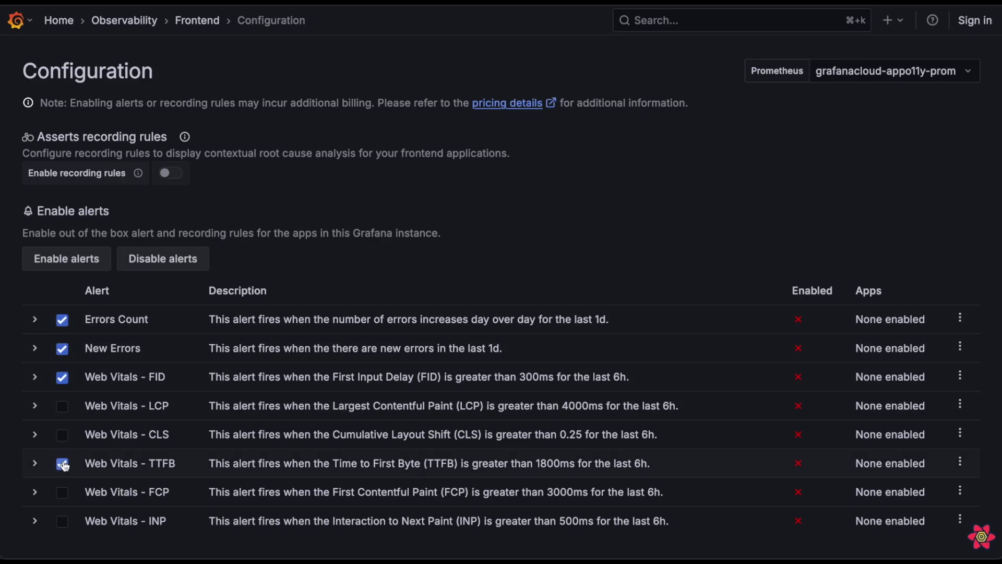
click(67, 260)
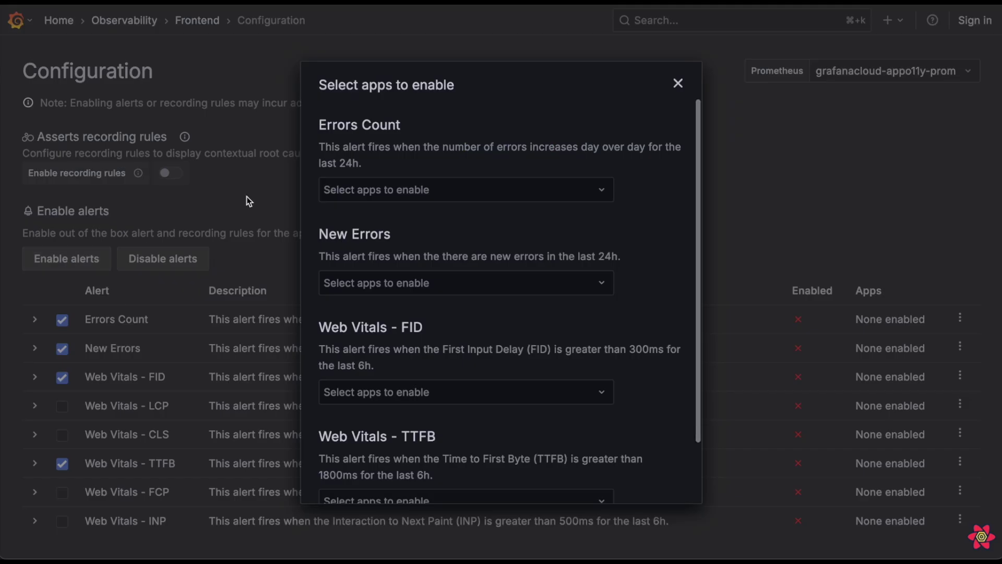
Apply Errors Count, New Errors, FID and TTFB alerts to all apps and save
click(350, 188)
click(332, 218)
click(342, 281)
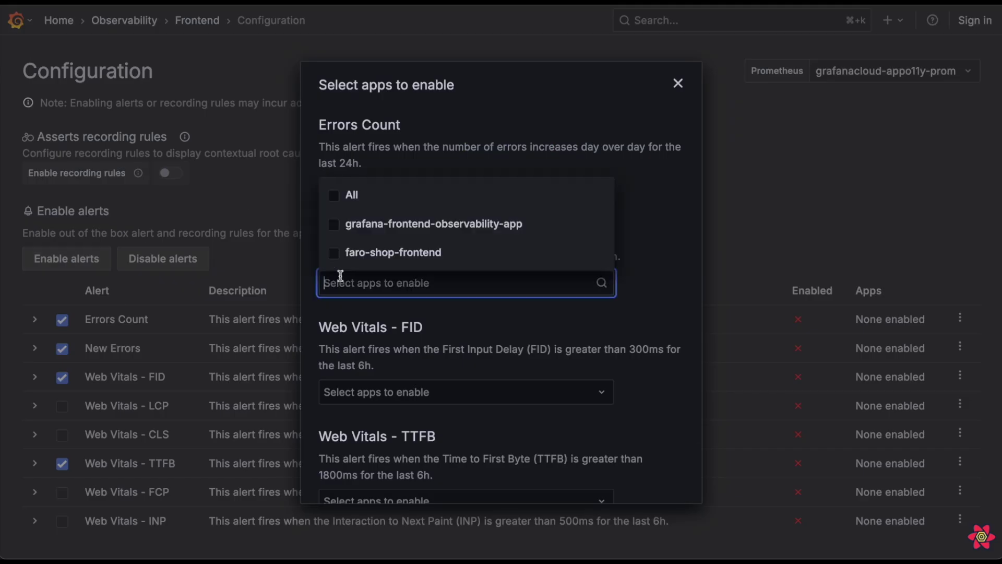
click(344, 196)
click(337, 378)
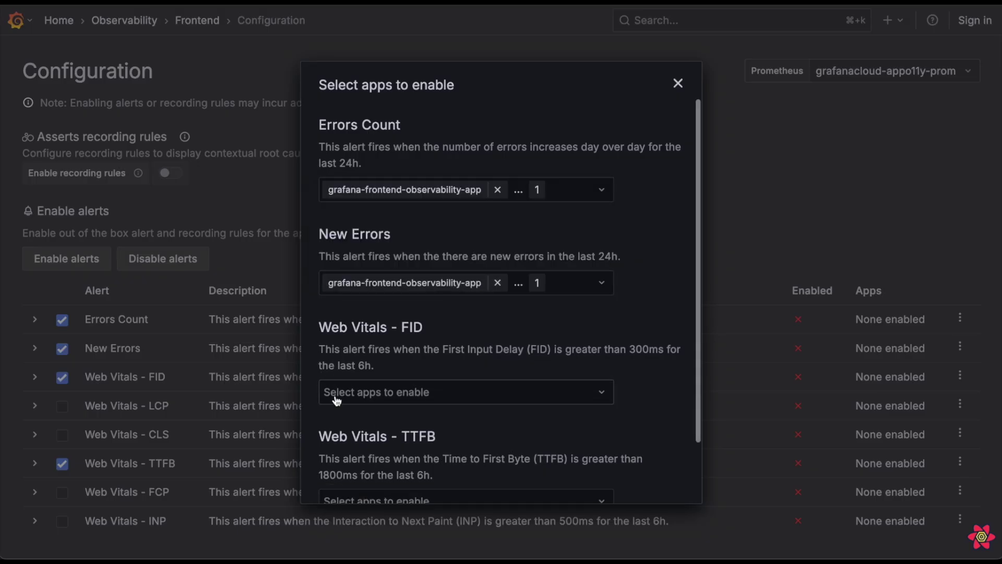
click(336, 392)
click(340, 310)
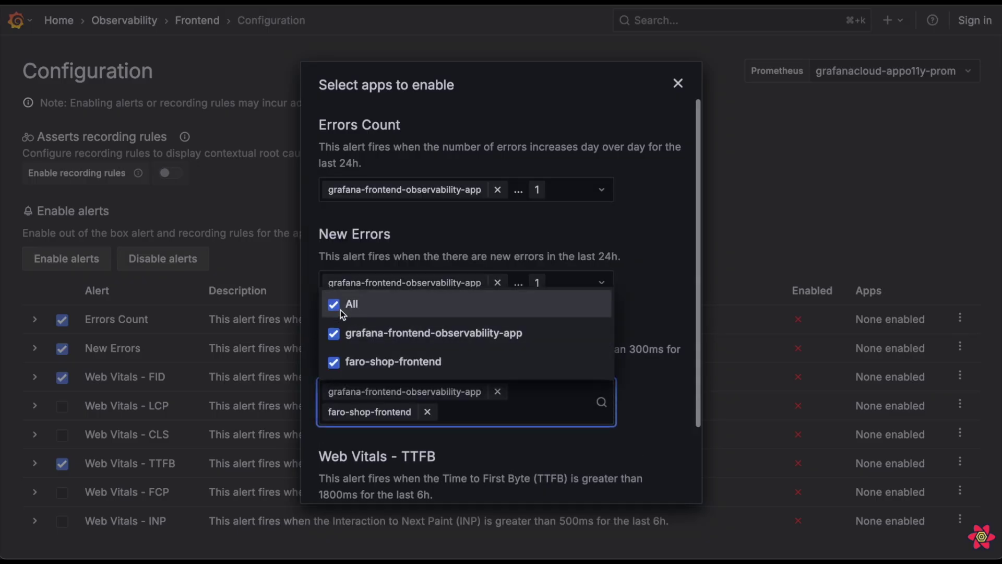
click(382, 452)
scroll(381, 453, down, 2)
click(381, 436)
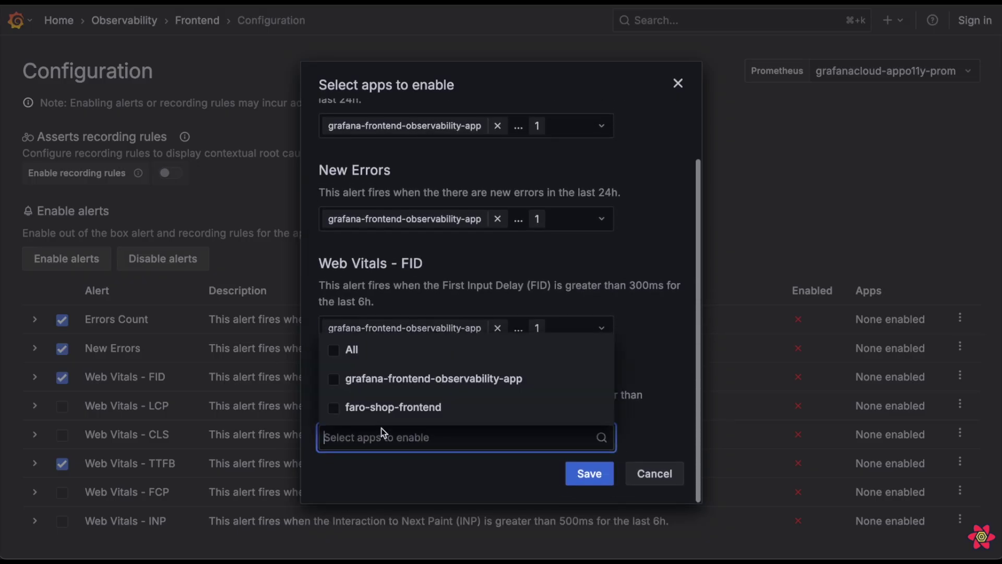
click(359, 350)
click(625, 284)
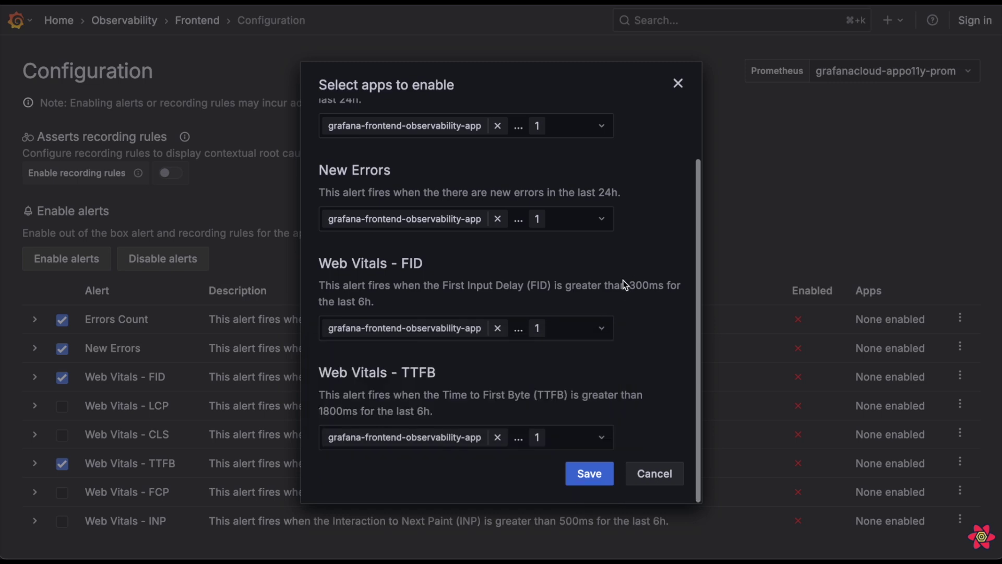
click(585, 475)
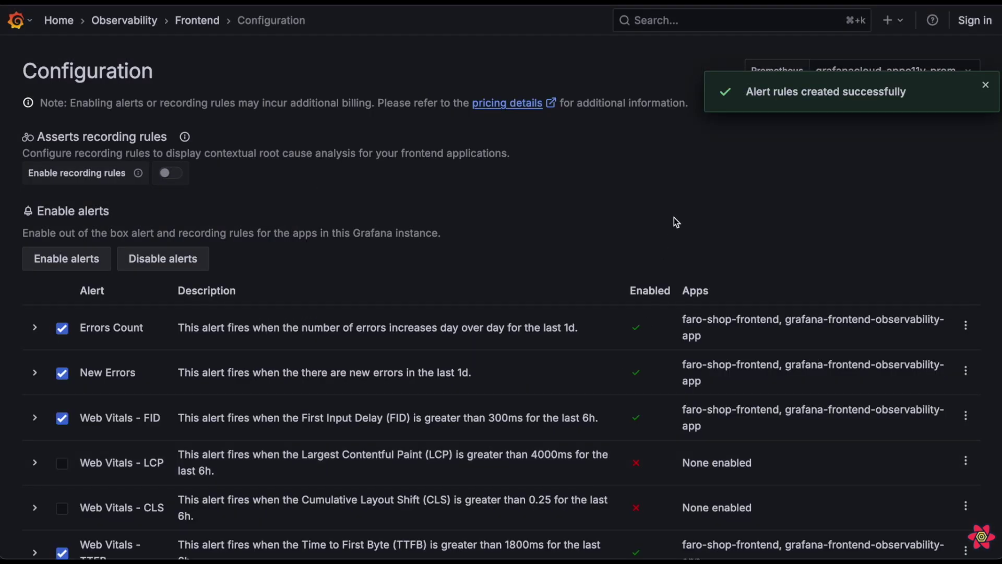
Open the firing Errors Count rule from the faro-shop-frontend app overview
scroll(674, 218, down, 3)
scroll(674, 217, down, 1)
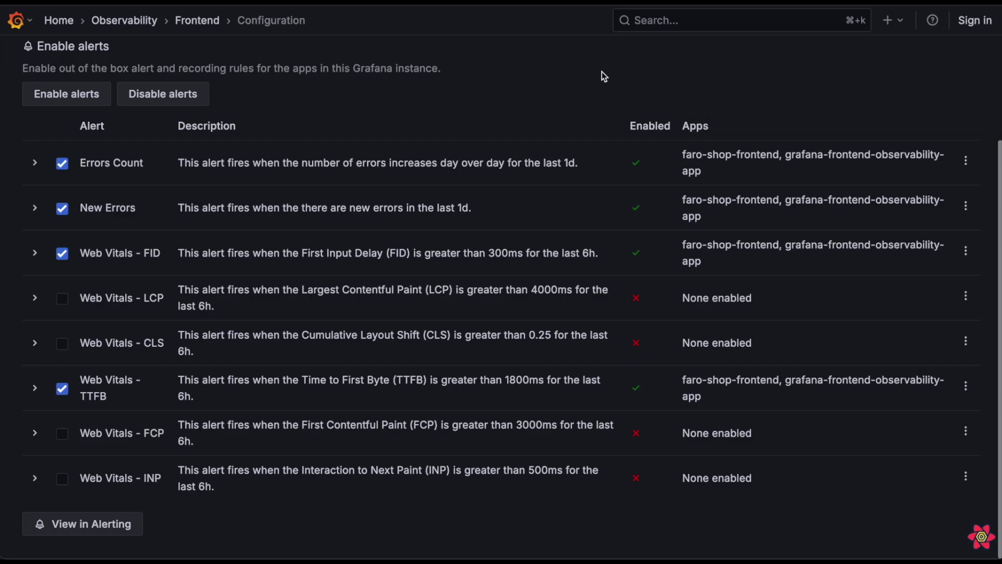
scroll(585, 93, up, 3)
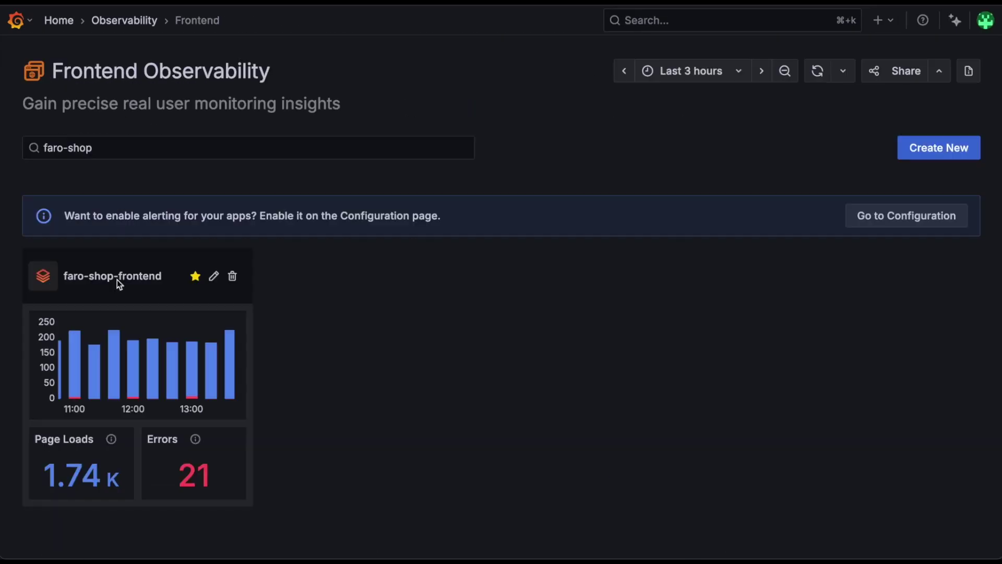
click(117, 280)
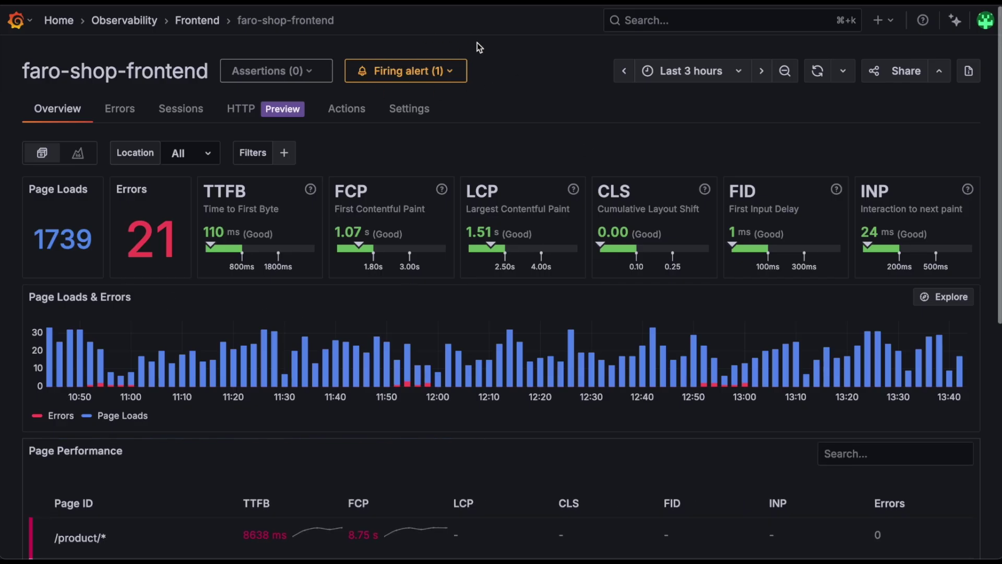
click(443, 70)
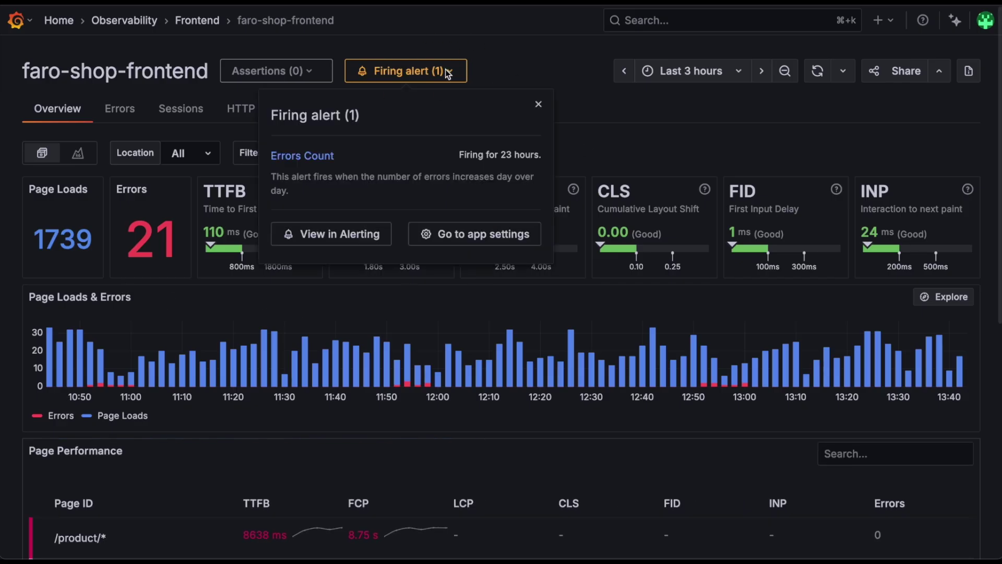
click(299, 158)
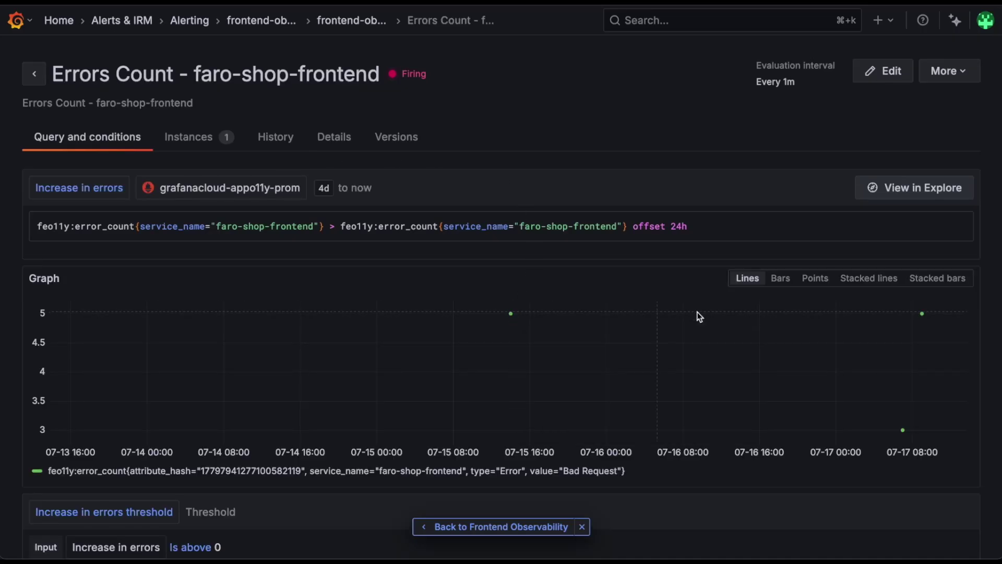
mouse_move(931, 319)
mouse_move(901, 433)
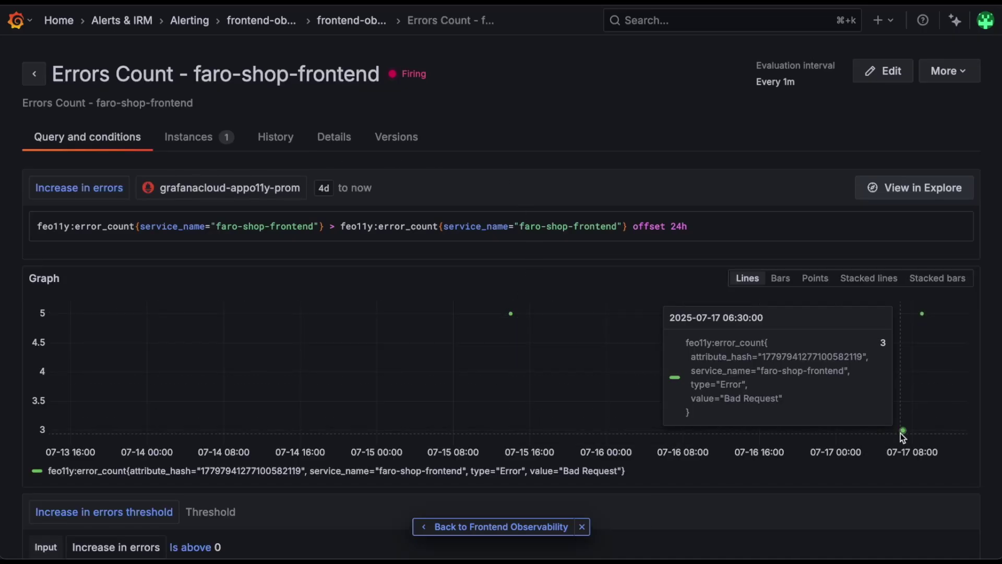
scroll(616, 378, down, 4)
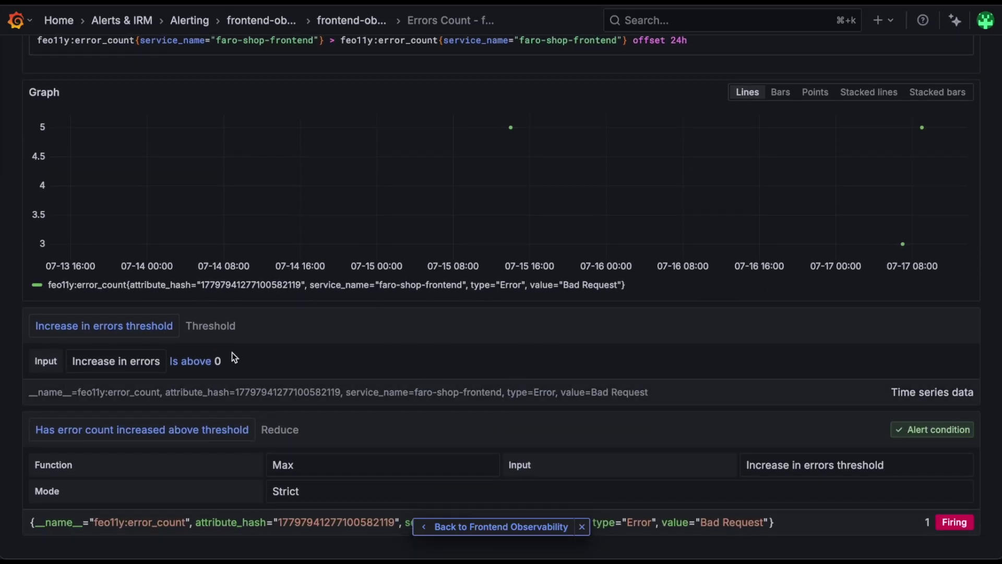
scroll(424, 363, up, 2)
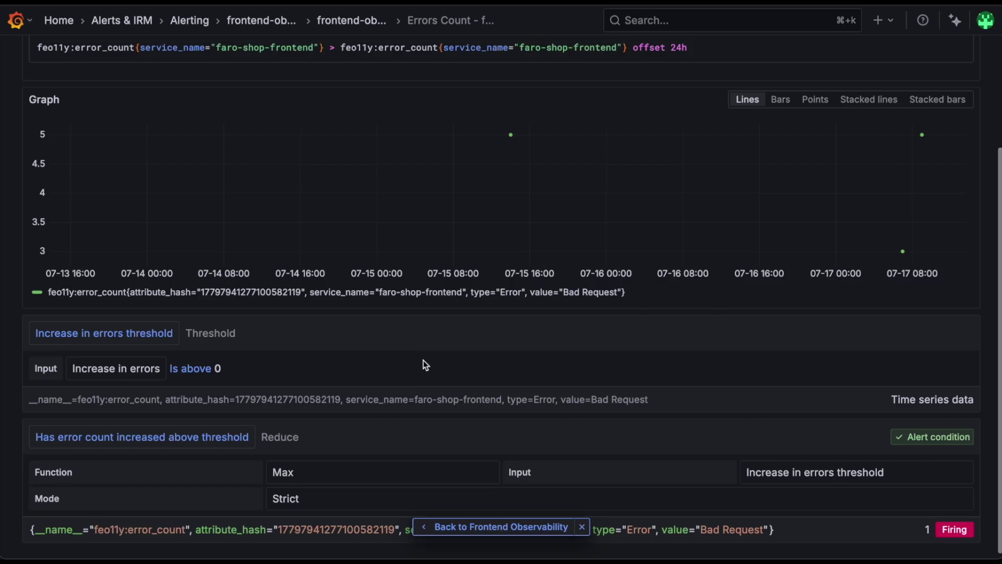
scroll(424, 364, up, 2)
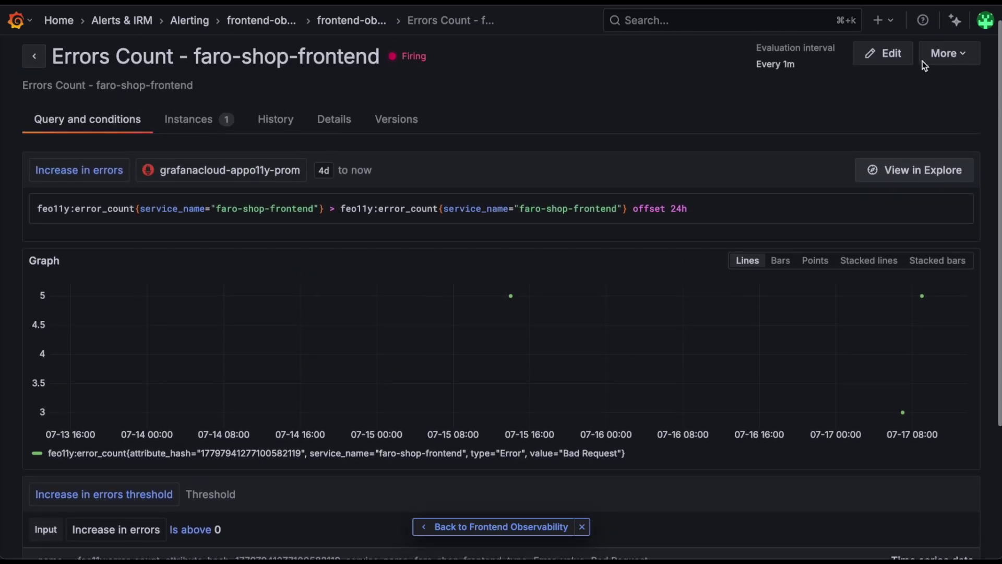
click(882, 61)
Review the Errors Count rule's query, folder and evaluation sections, then return to faro-shop-frontend's overview
scroll(616, 150, down, 10)
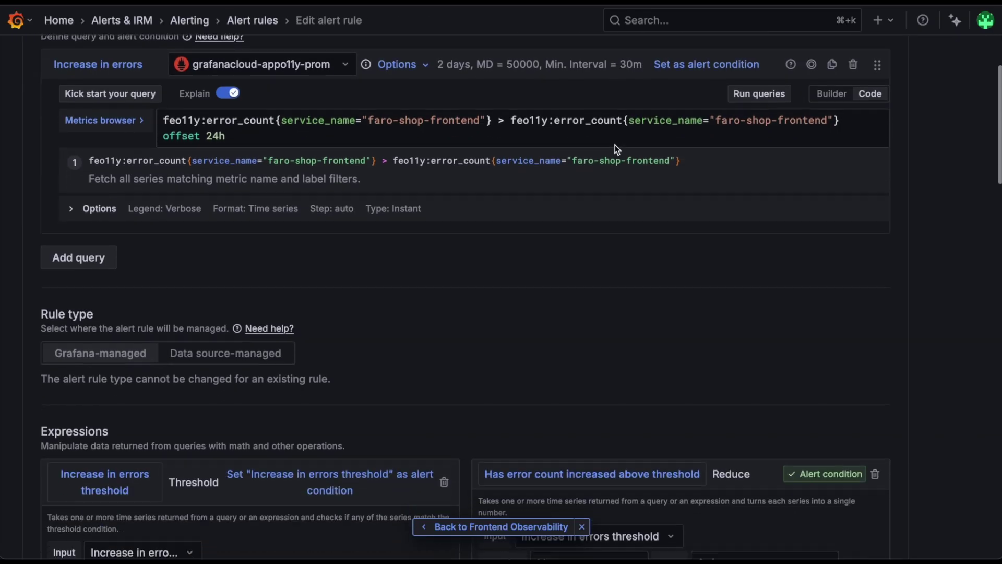
scroll(516, 337, down, 1)
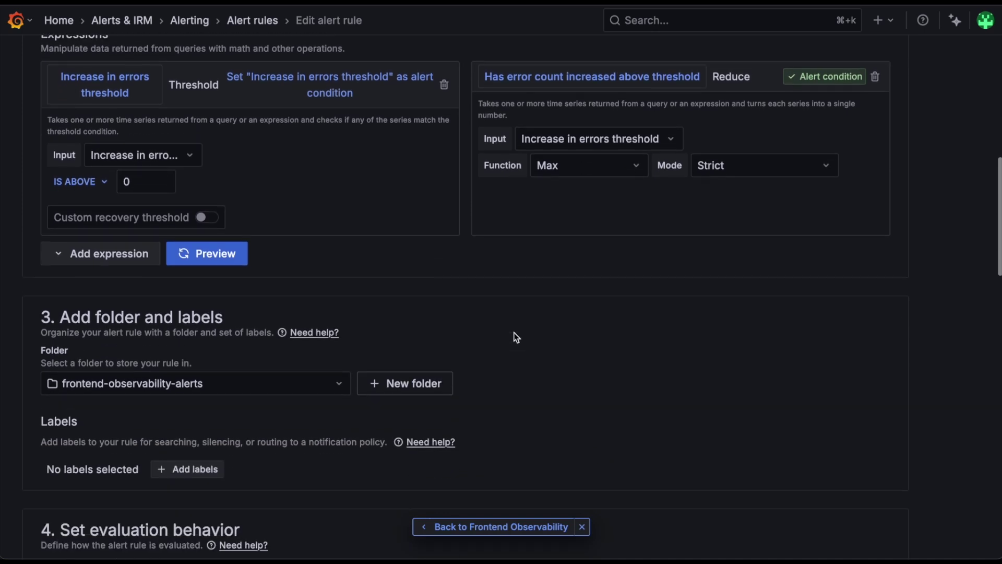
scroll(516, 337, up, 1)
scroll(517, 336, down, 8)
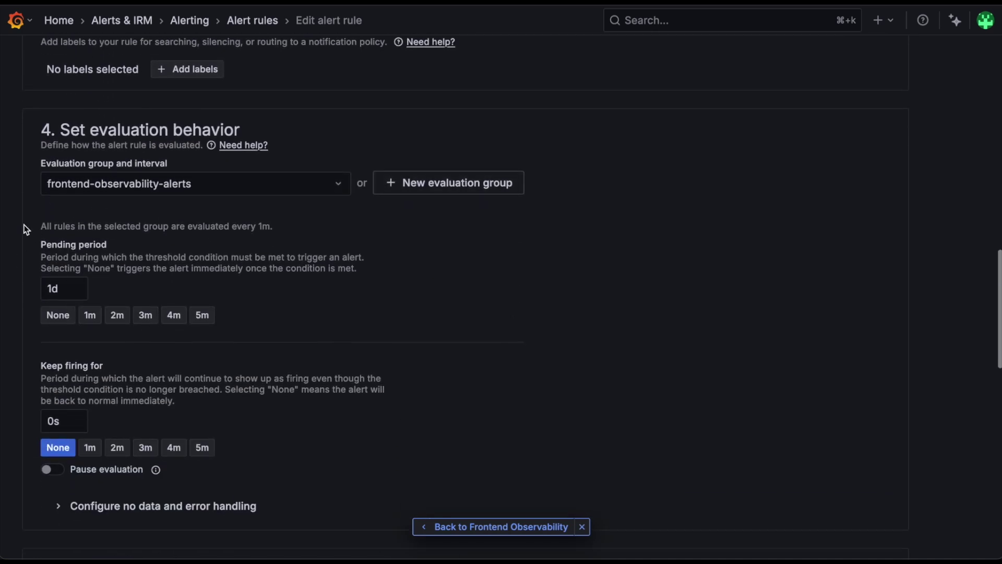
scroll(345, 330, up, 6)
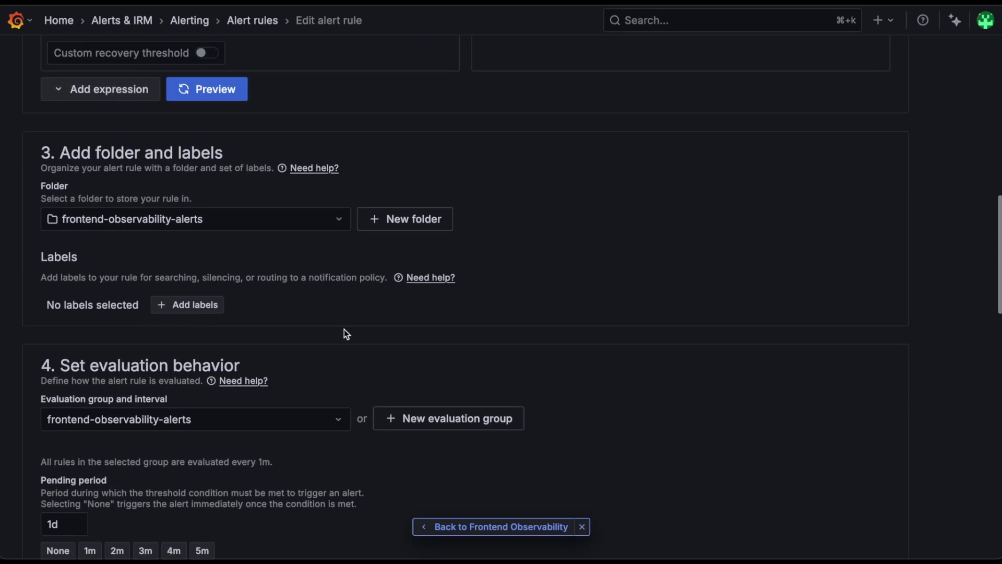
scroll(344, 330, up, 15)
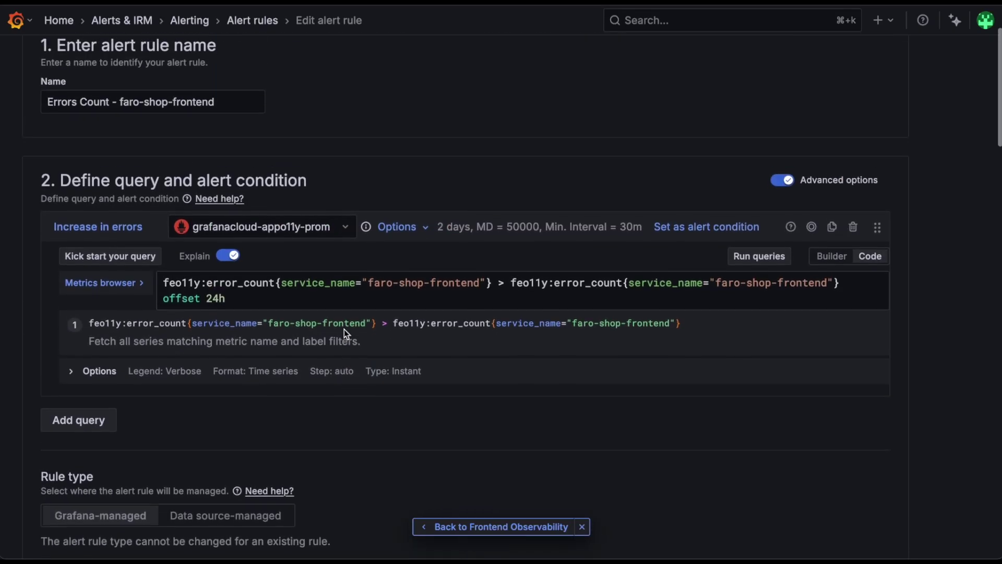
click(445, 527)
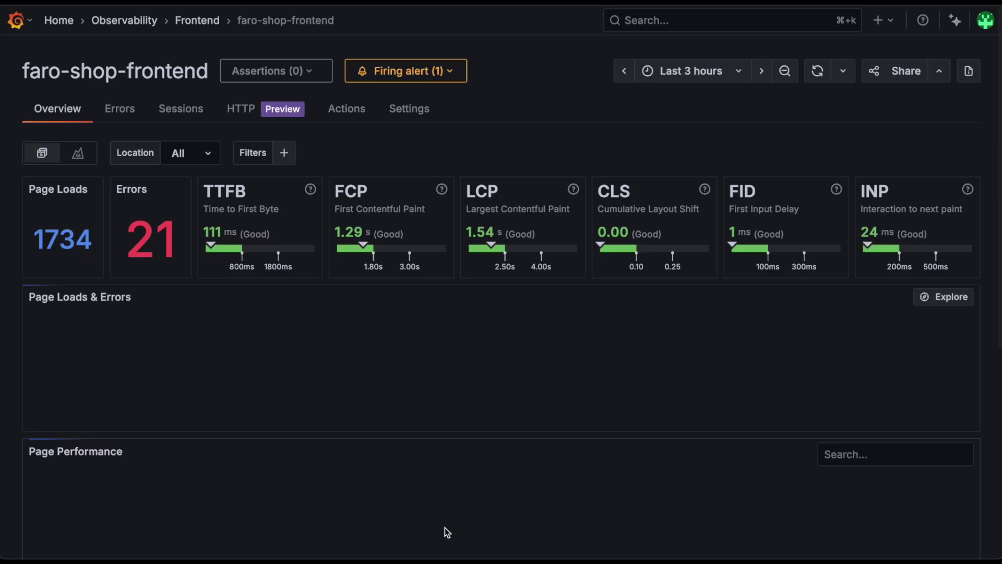
Edit the Errors Count alert threshold from faro-shop-frontend's alerting settings
click(406, 70)
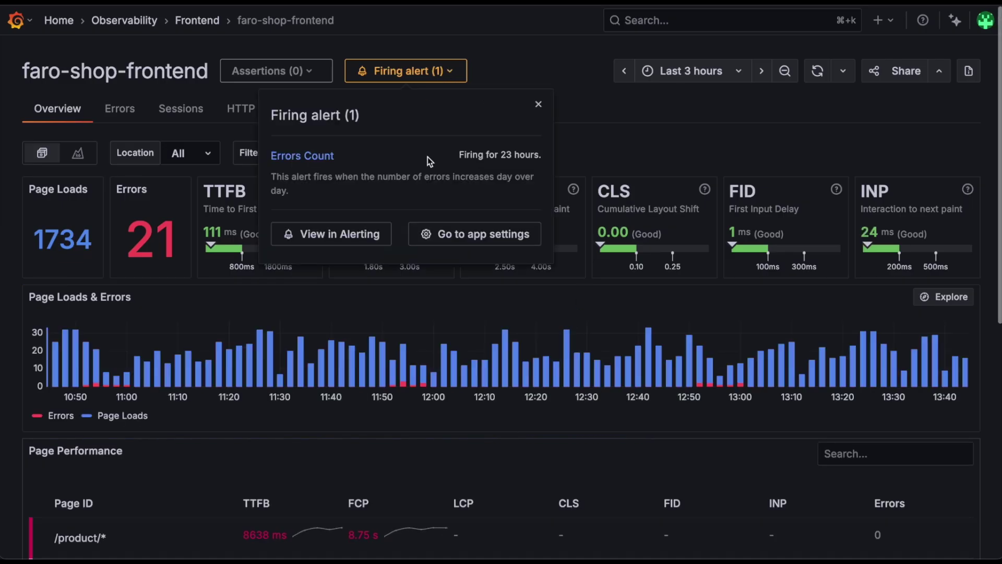
click(444, 236)
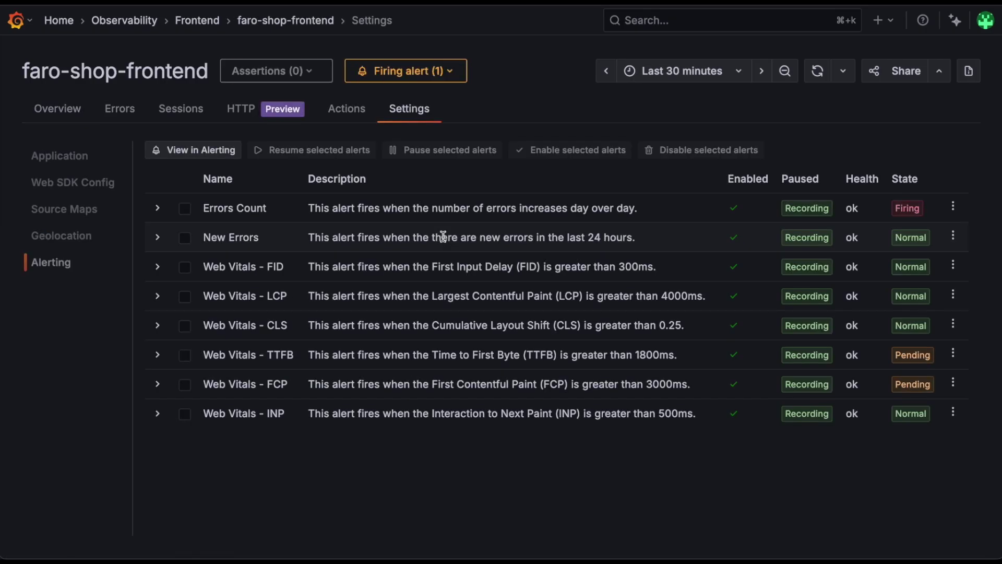
click(952, 209)
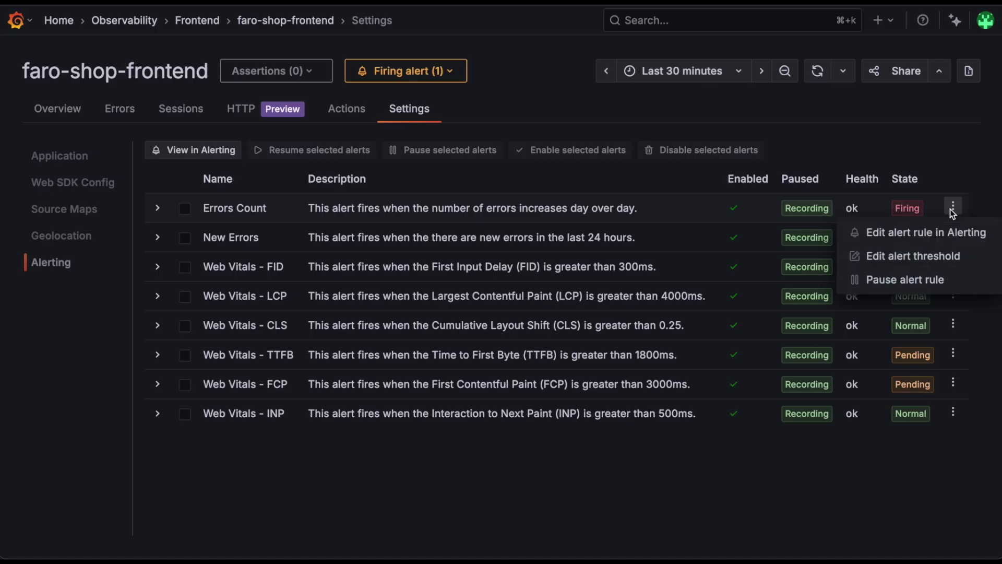
click(898, 258)
Change the Errors Count alert's For duration to 3 days and save it
click(695, 221)
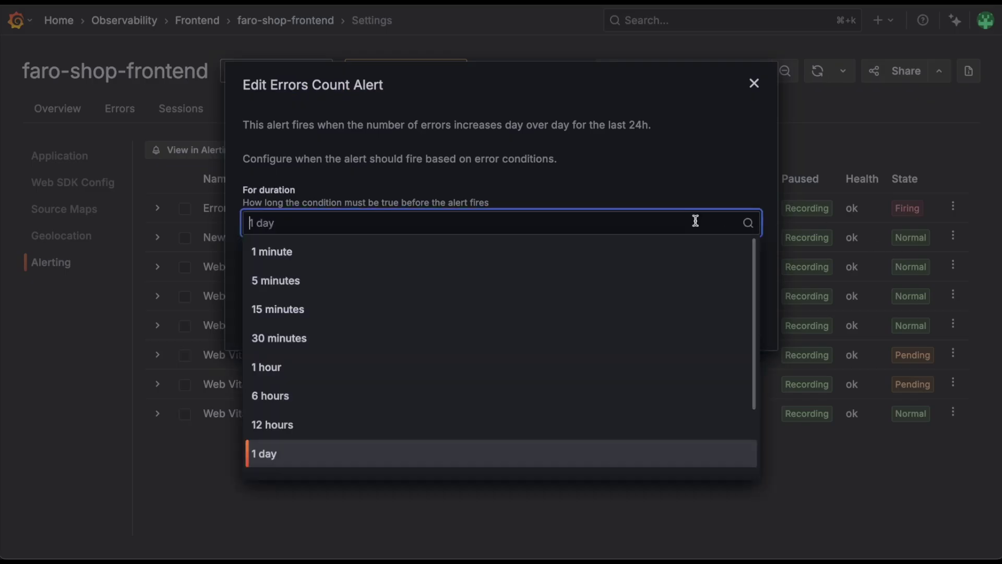
scroll(477, 384, down, 3)
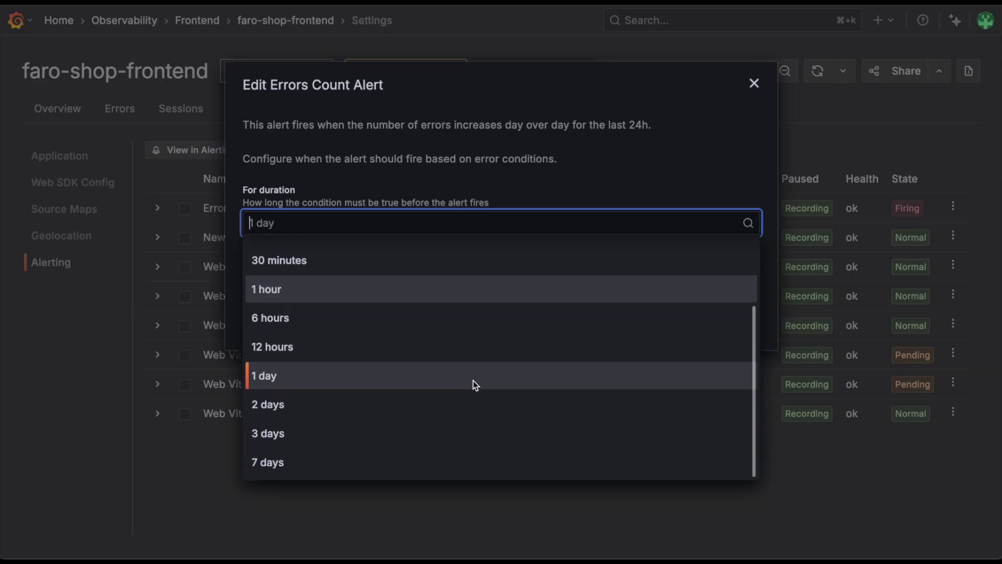
click(400, 431)
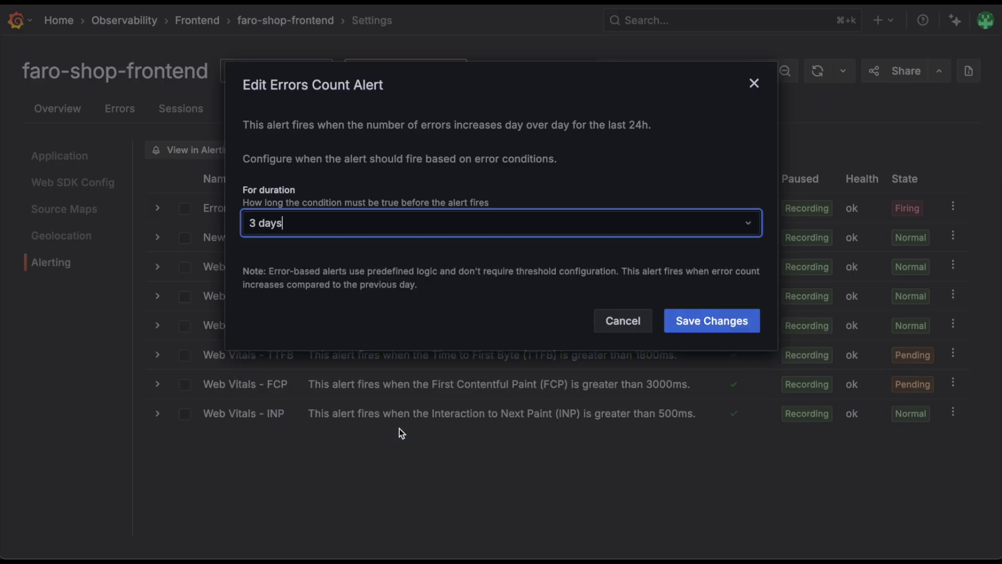
click(722, 320)
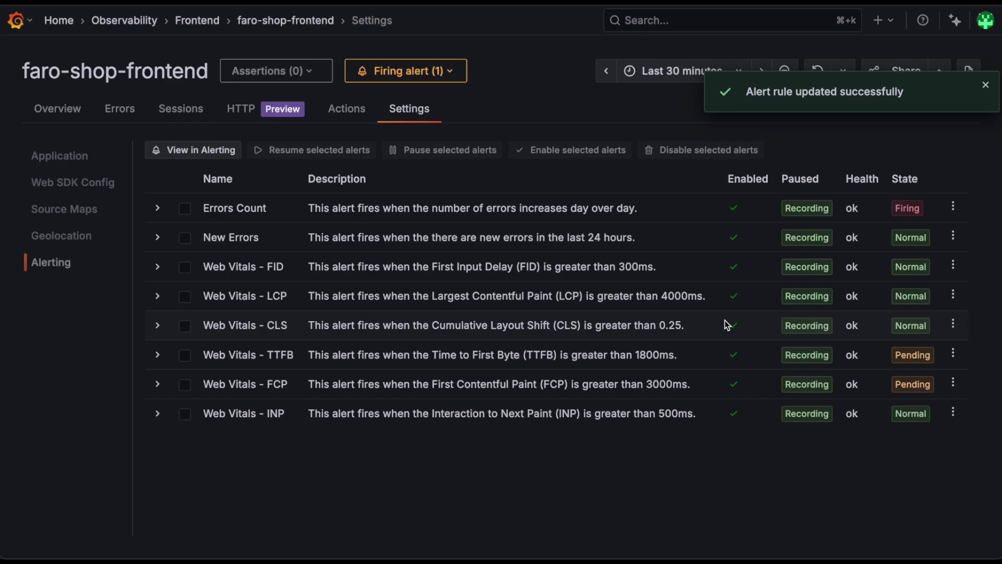
click(954, 265)
Set the Web Vitals - FID threshold from 300 to 100 ms with a 1 hour duration
click(894, 315)
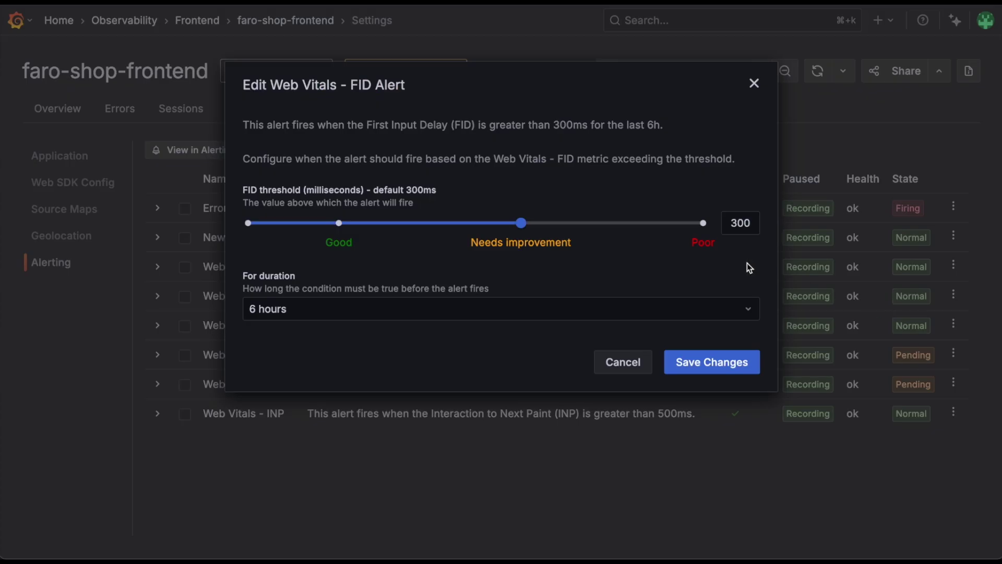
drag(523, 228, 338, 223)
click(293, 305)
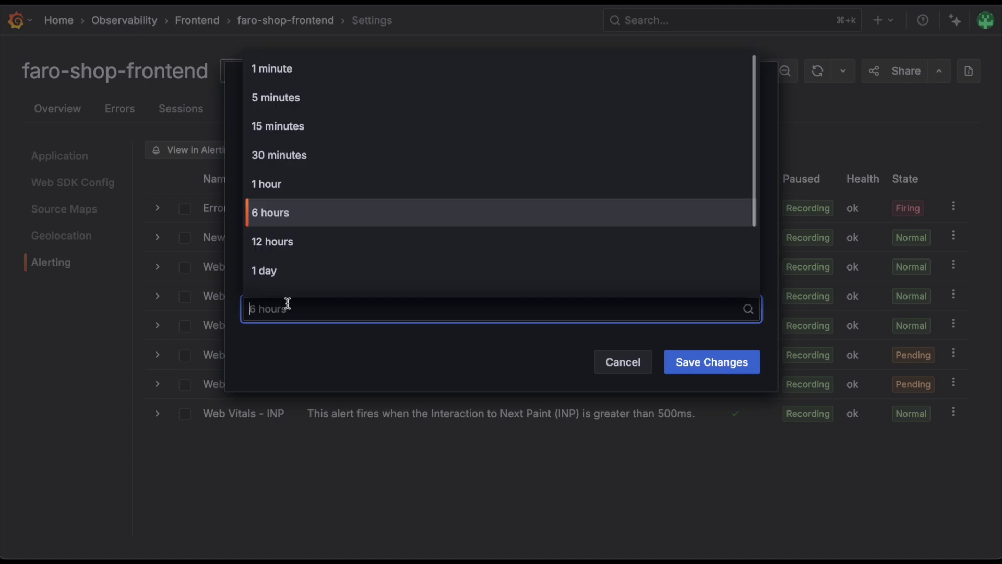
scroll(286, 221, down, 1)
click(280, 163)
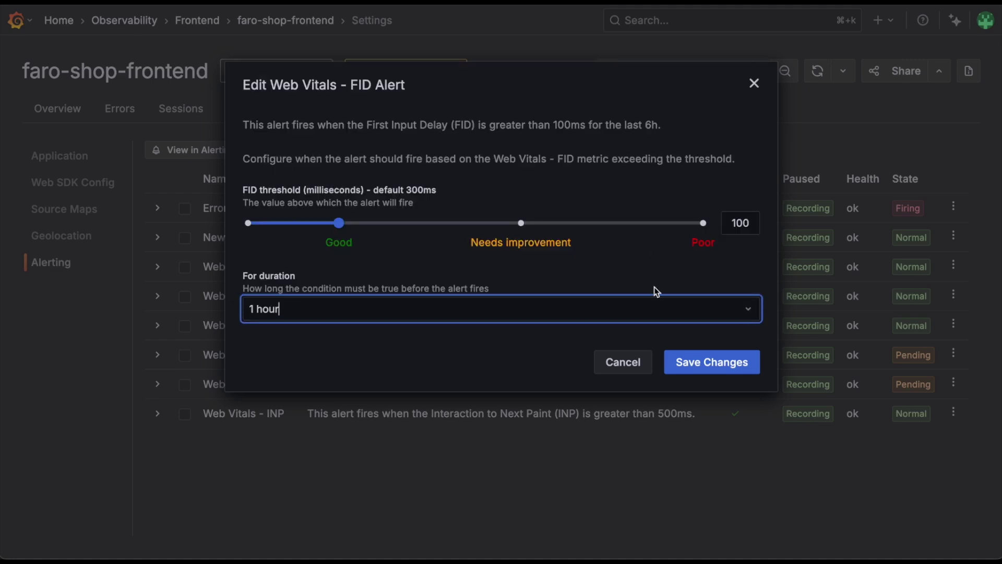
click(708, 368)
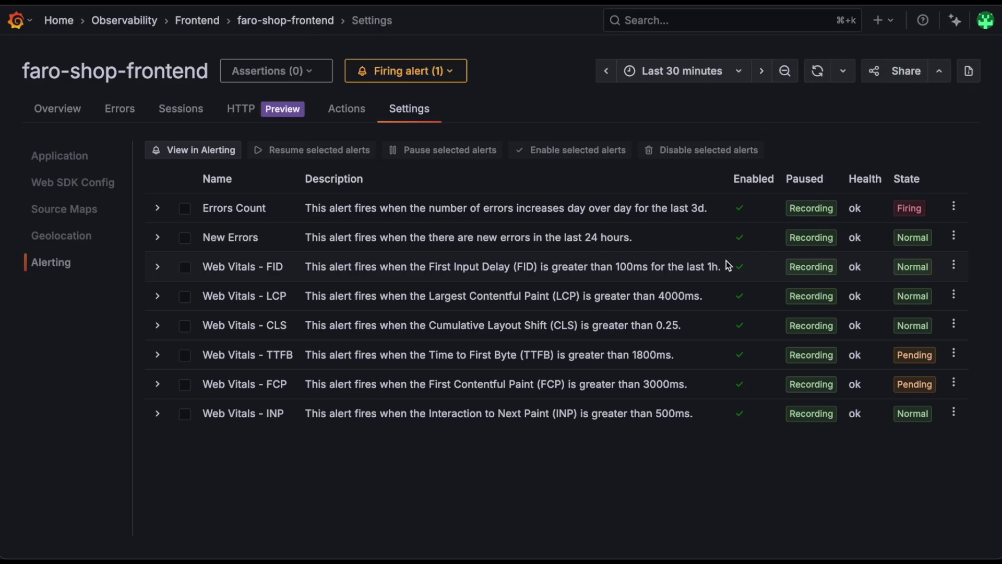
click(158, 266)
Review the FID alert's expression and graph, then pause the Web Vitals - CLS alert
scroll(135, 314, down, 3)
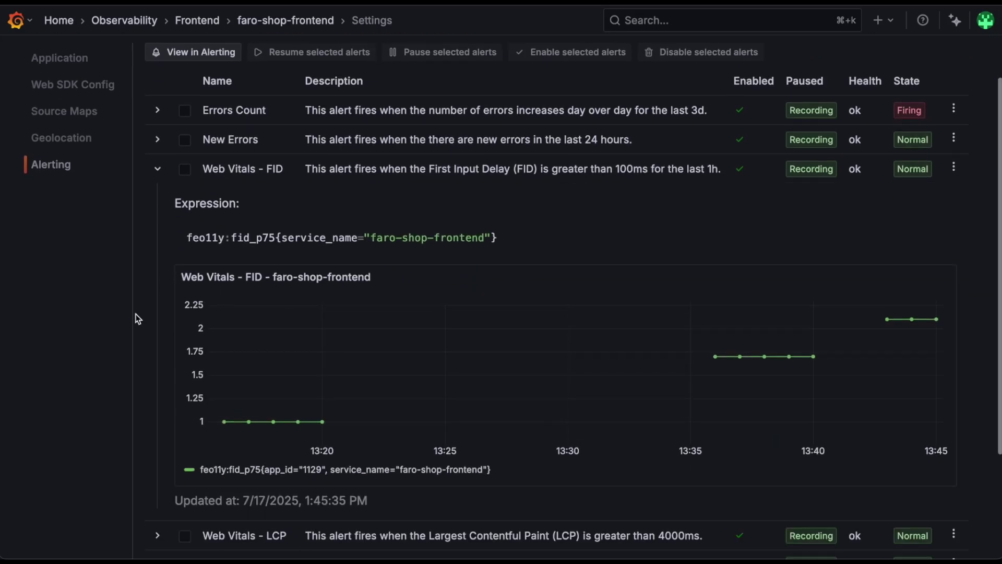
scroll(136, 314, up, 3)
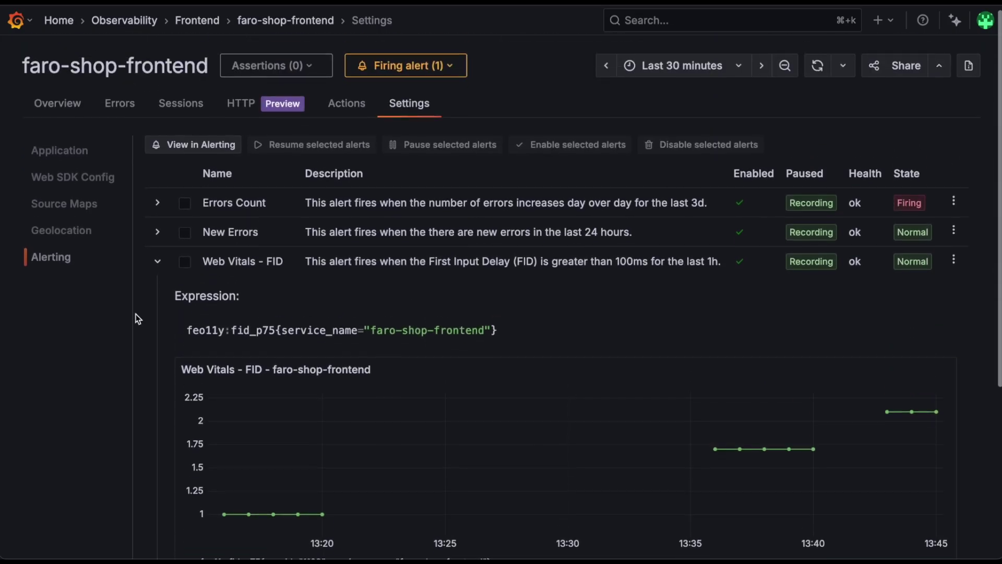
click(156, 270)
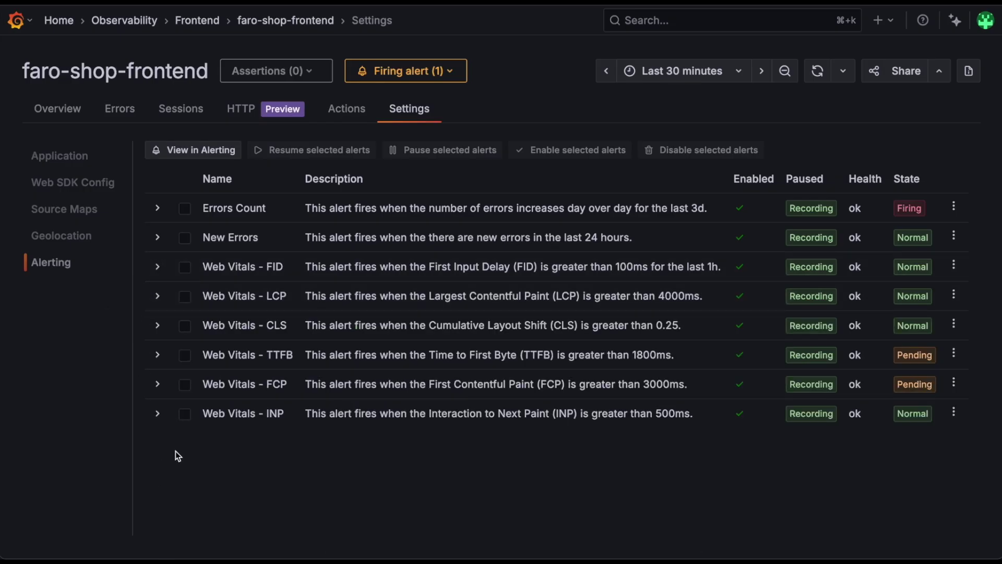
click(185, 325)
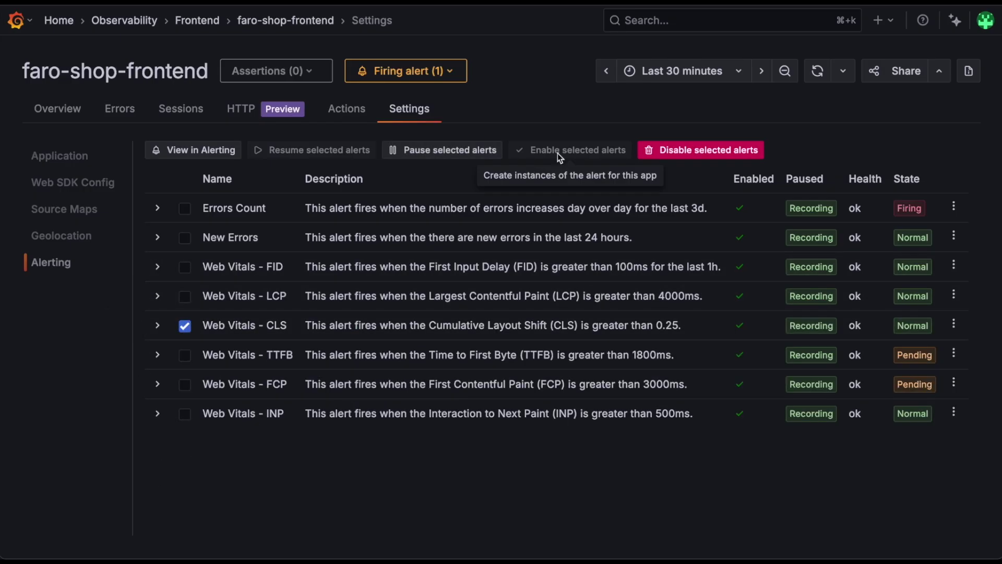
click(439, 152)
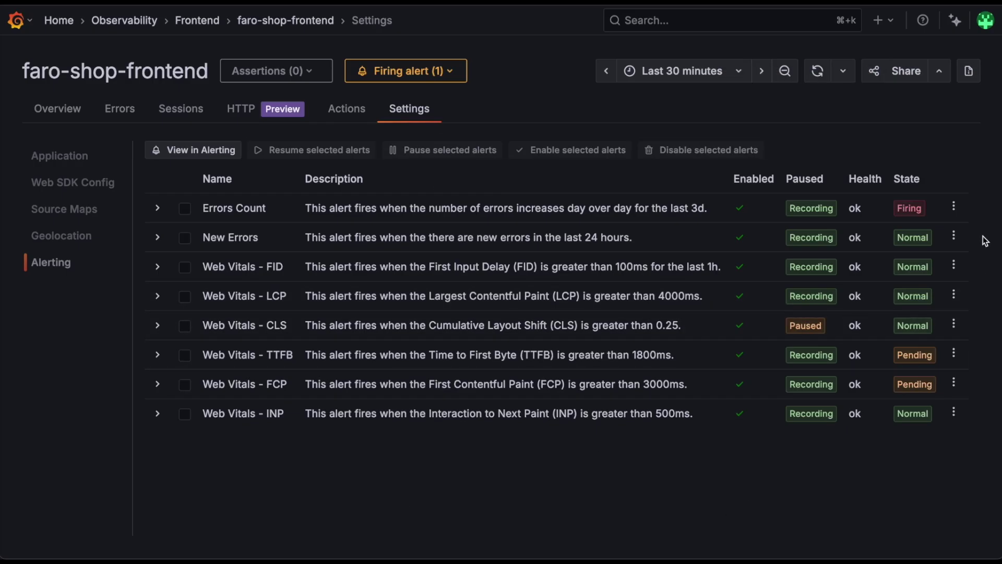
click(954, 236)
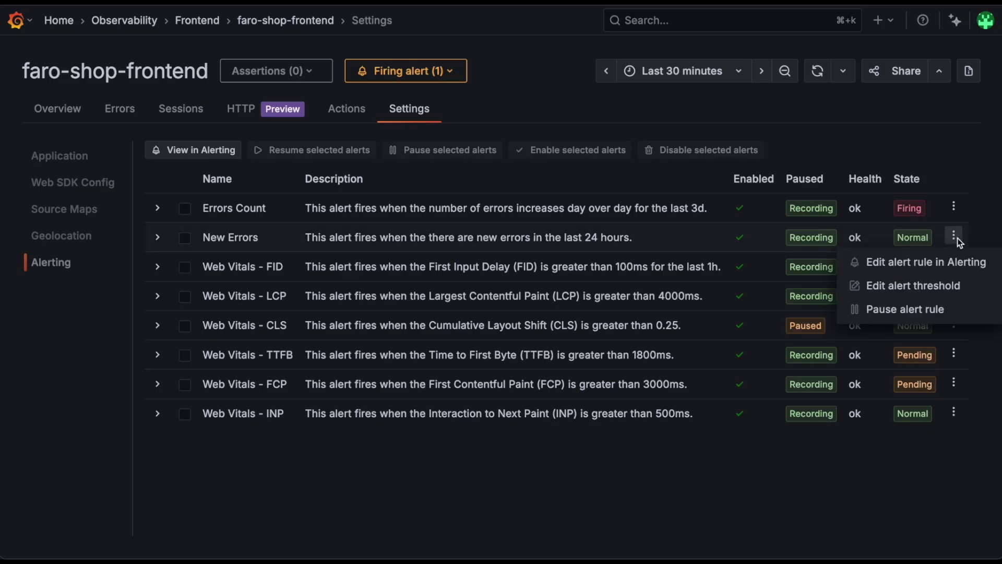
click(902, 274)
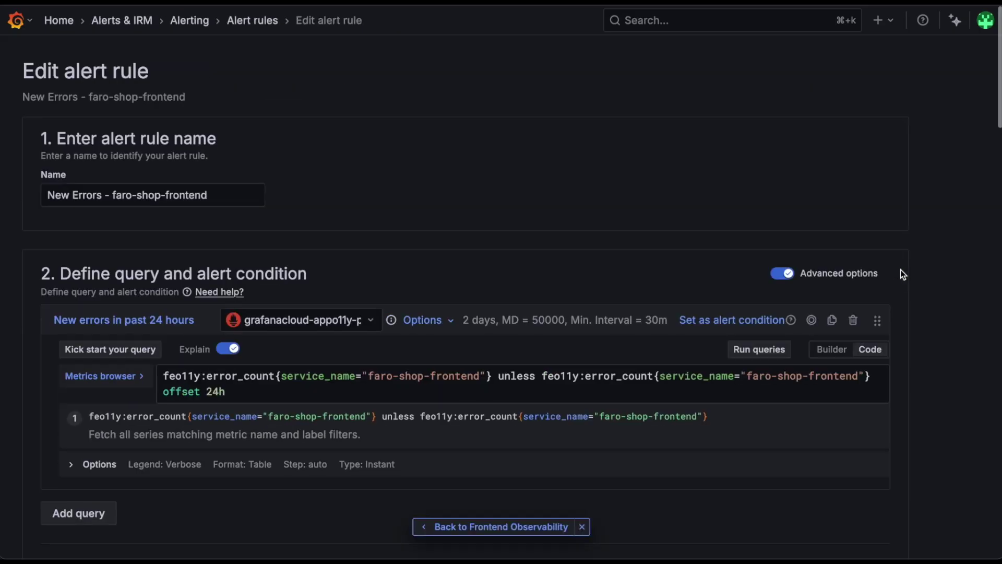
scroll(509, 493, down, 15)
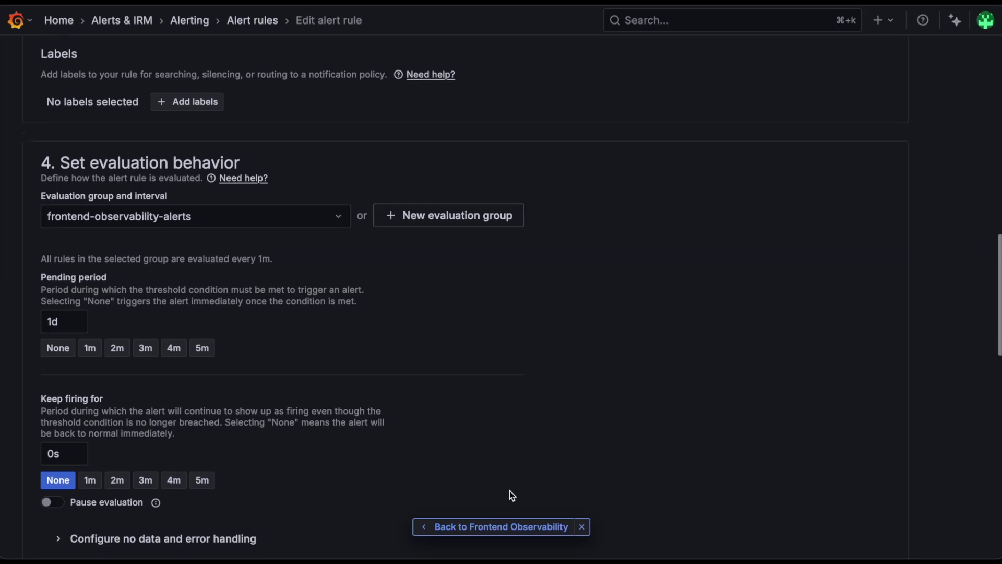
scroll(509, 495, down, 10)
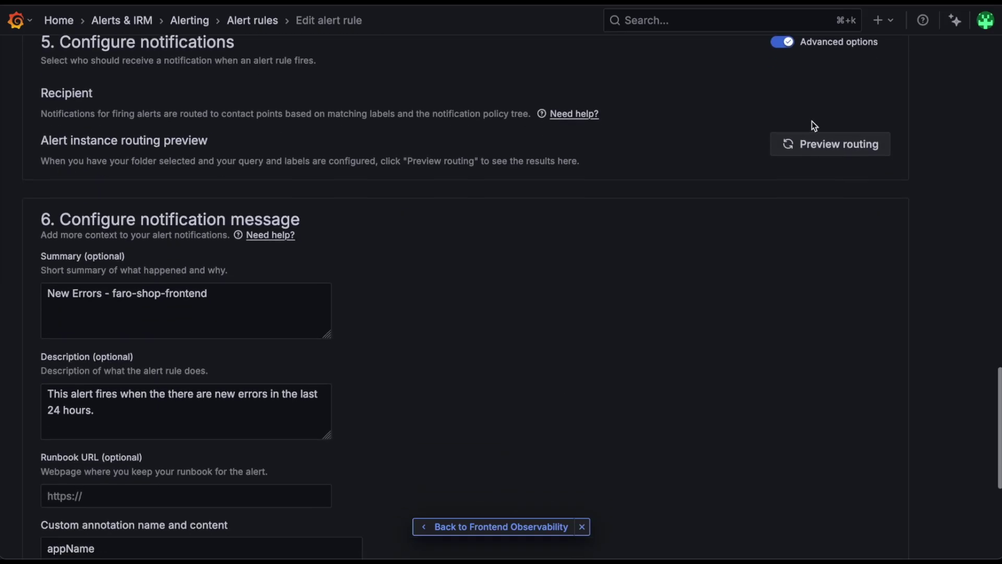
scroll(812, 122, up, 1)
click(803, 203)
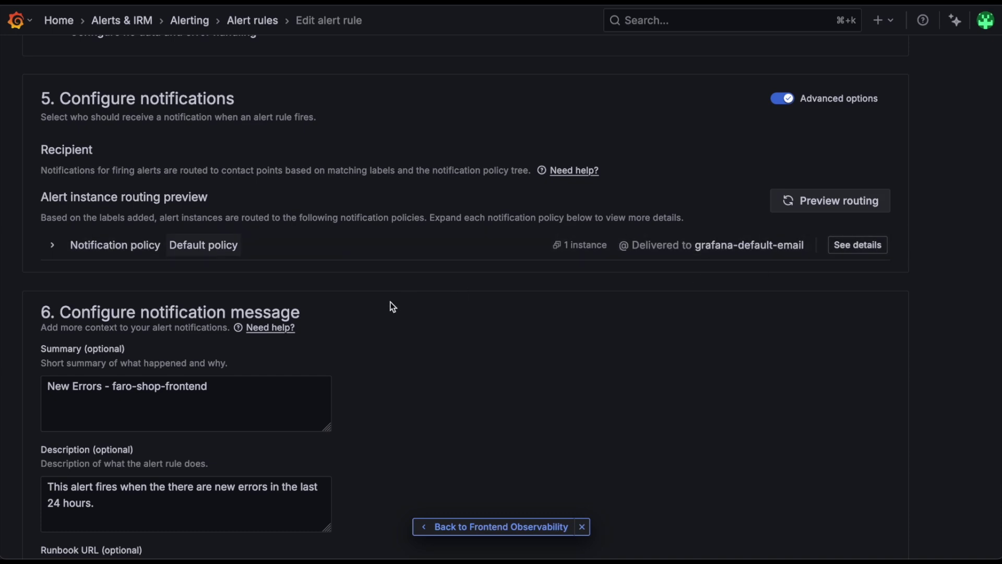
click(52, 245)
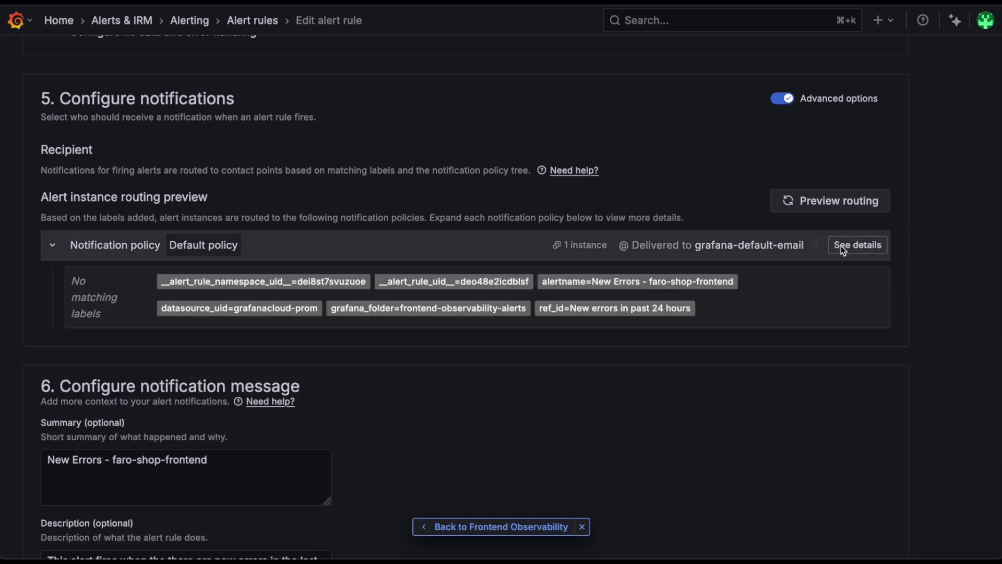
click(862, 249)
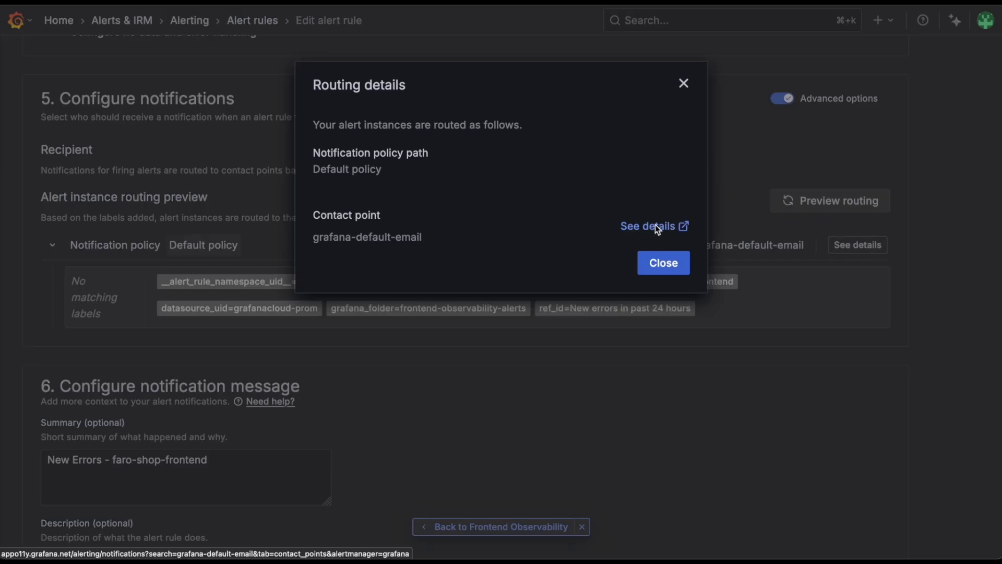
click(664, 266)
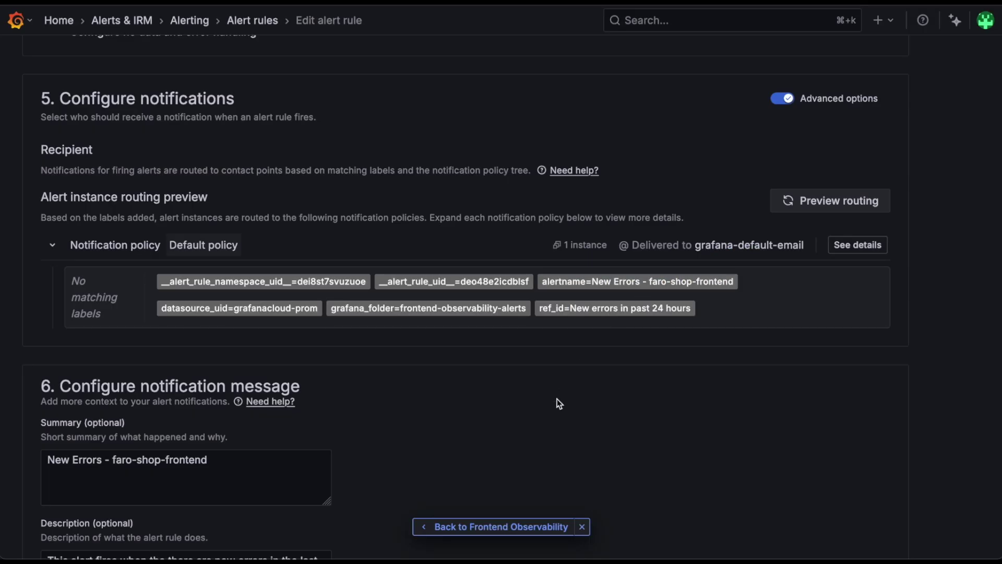
scroll(522, 423, down, 5)
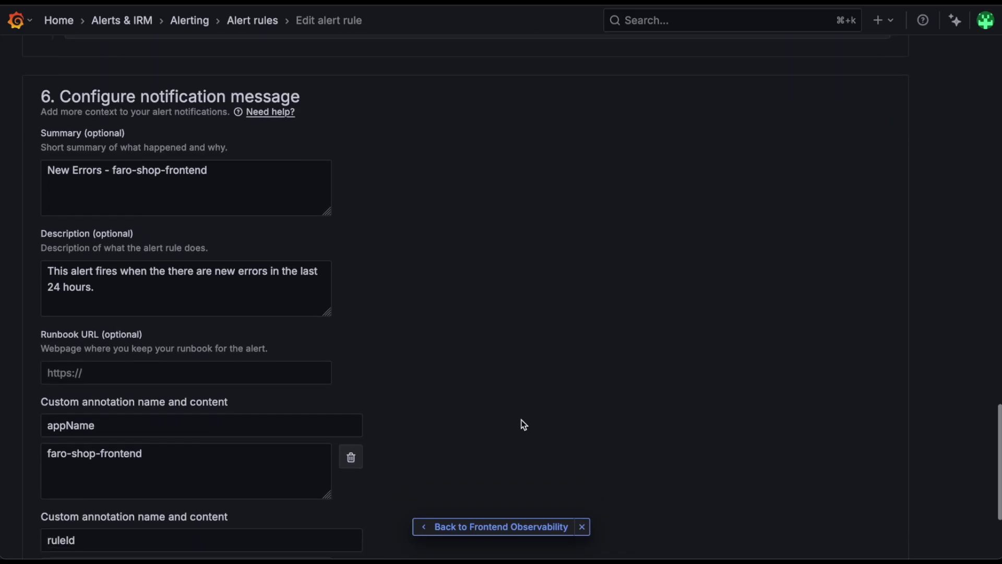
scroll(522, 423, down, 3)
click(476, 526)
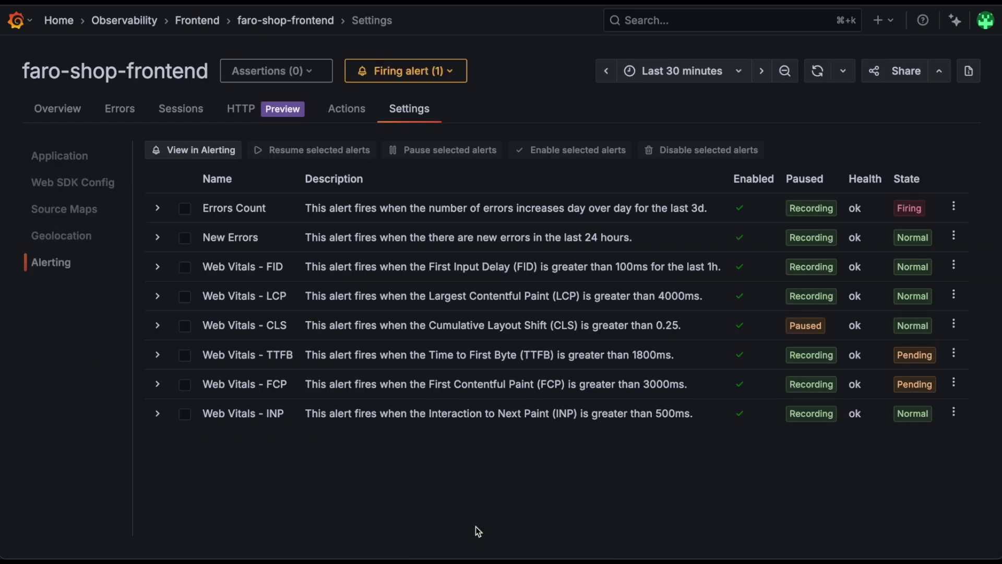
View the firing Errors Count rule in Alerting and check its More actions menu
click(437, 70)
click(331, 234)
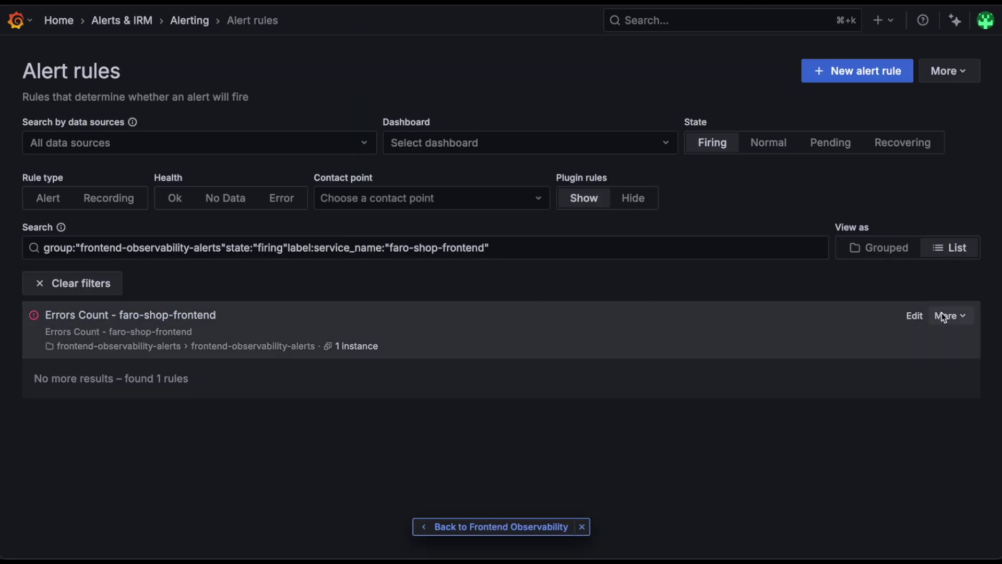
click(943, 315)
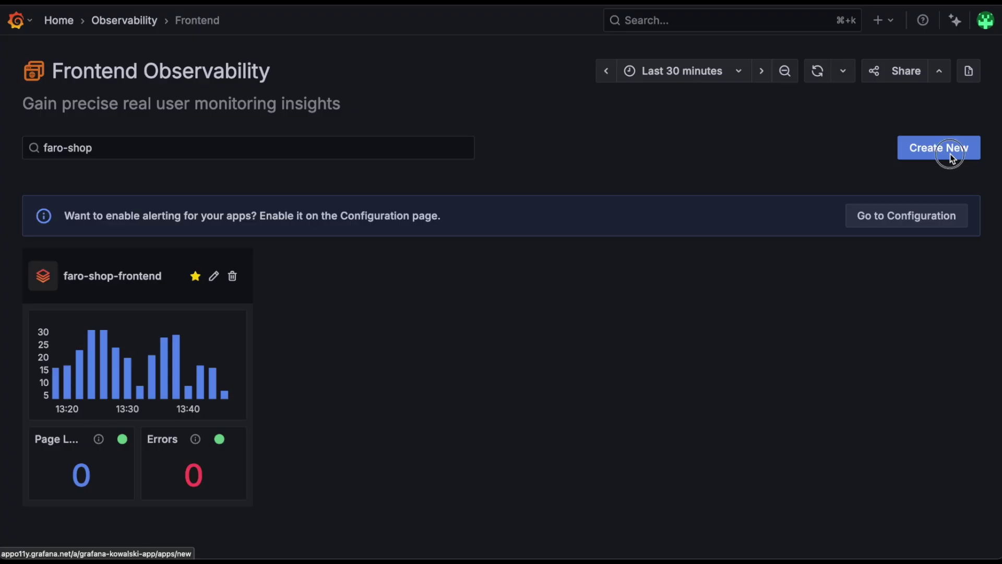
click(951, 154)
Name the new app shiny-new-app with domain *, passing the connection and source map steps
click(522, 241)
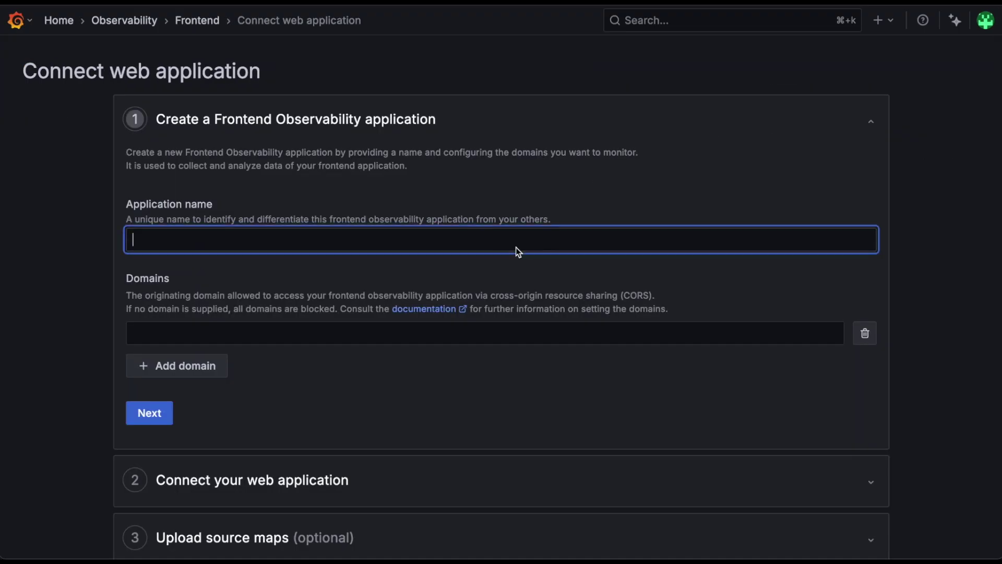
text(shiny-new-app)
key(Tab)
key(Tab)
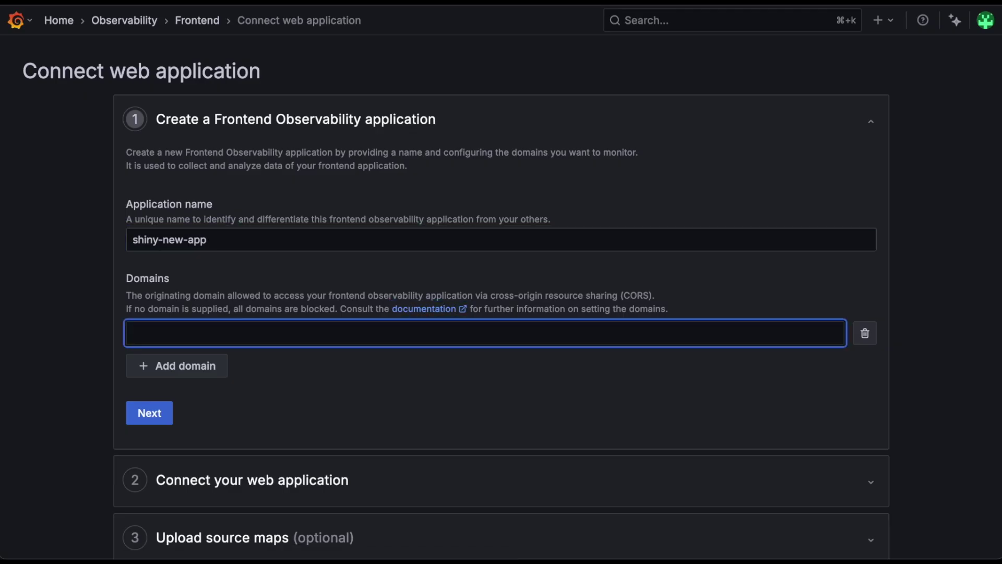
text(*)
click(103, 360)
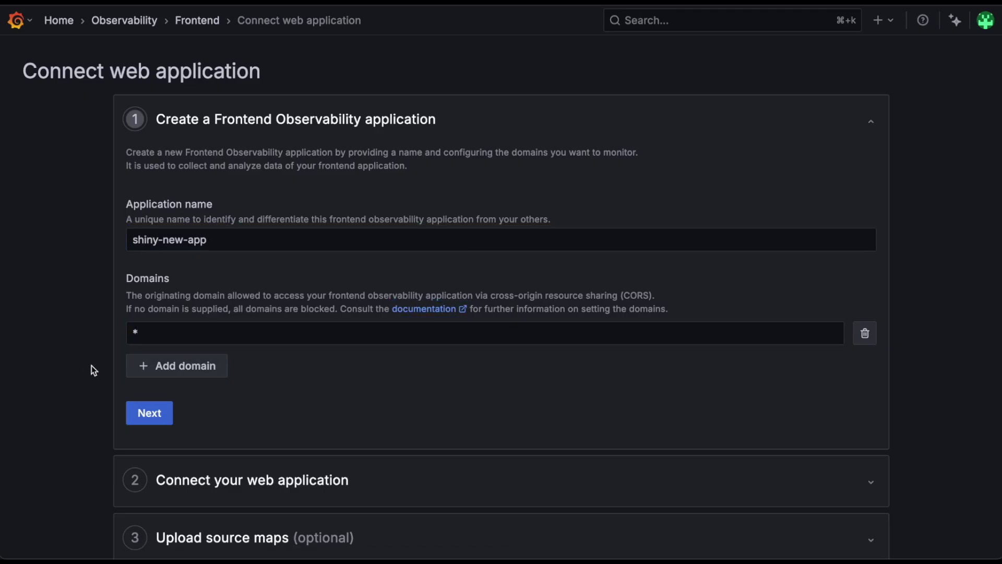
click(142, 415)
scroll(141, 415, down, 5)
scroll(141, 413, down, 5)
click(141, 392)
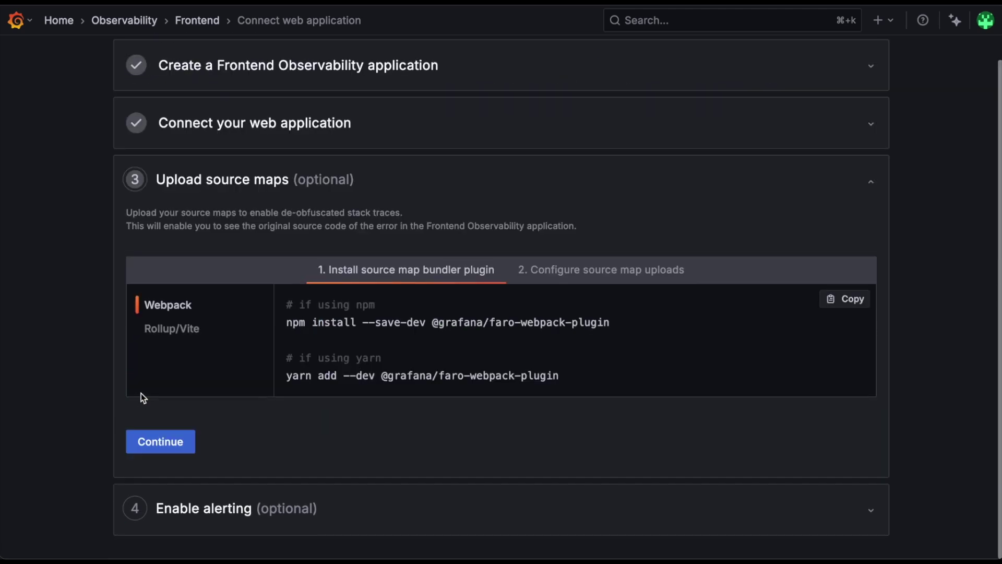
click(140, 441)
Choose Errors Count, New Errors, FID, TTFB and INP alerts and complete the app
scroll(140, 442, down, 2)
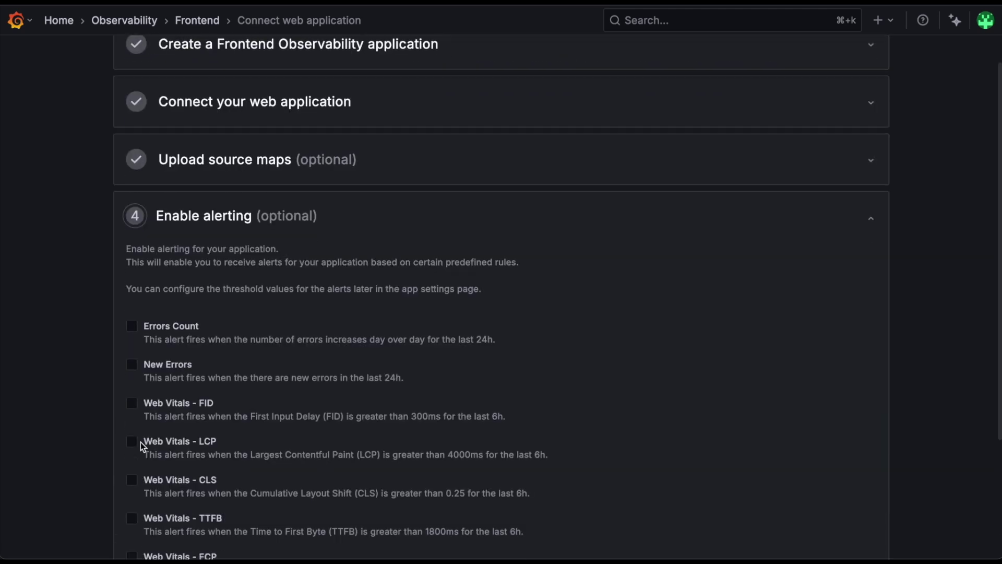
scroll(140, 442, down, 5)
click(191, 195)
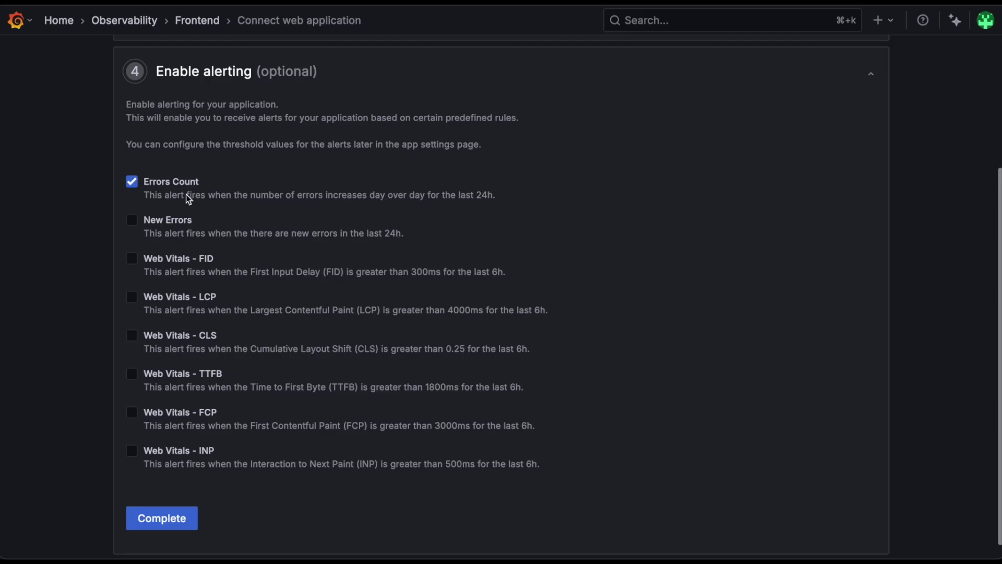
click(176, 222)
click(170, 259)
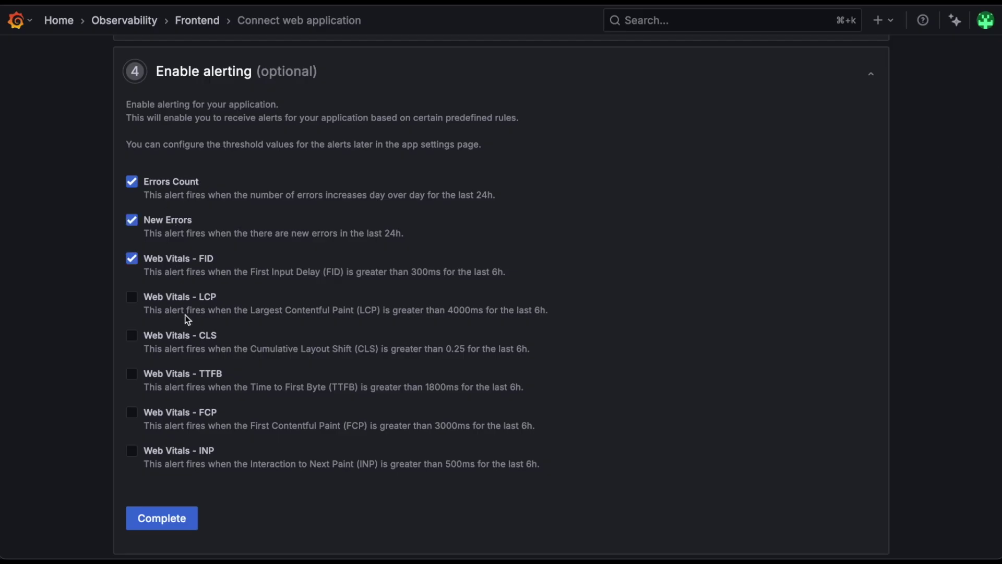
click(175, 373)
click(173, 450)
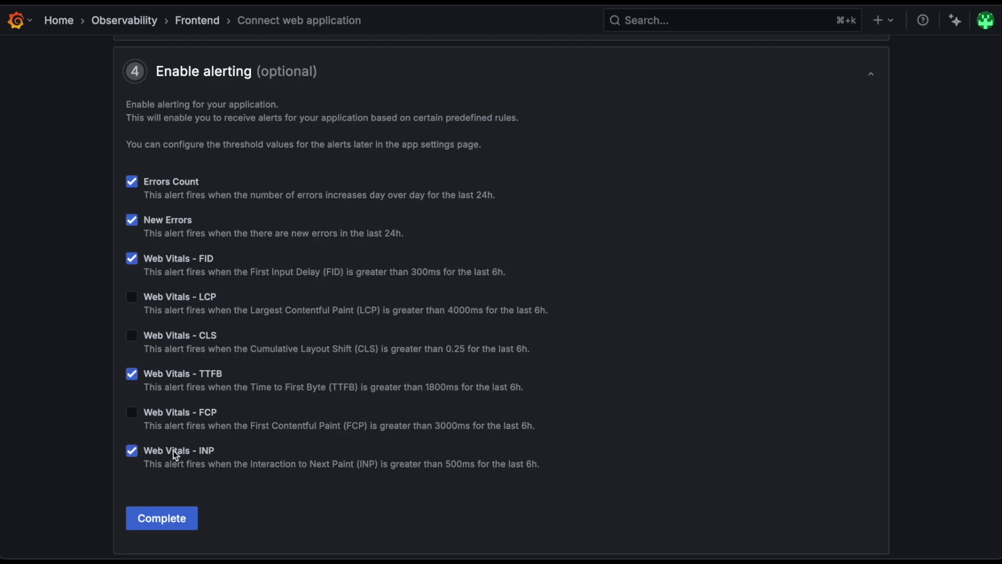
click(147, 522)
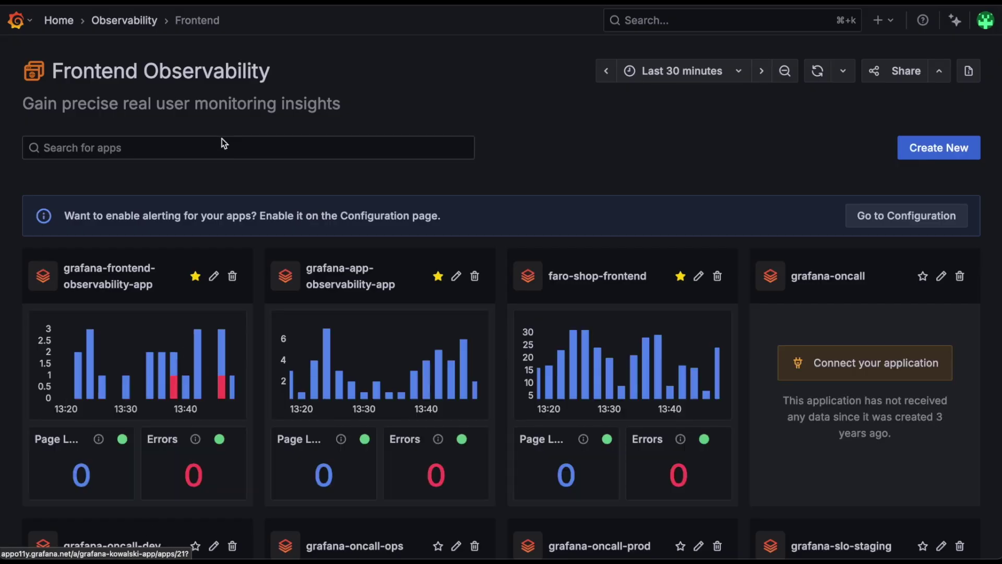